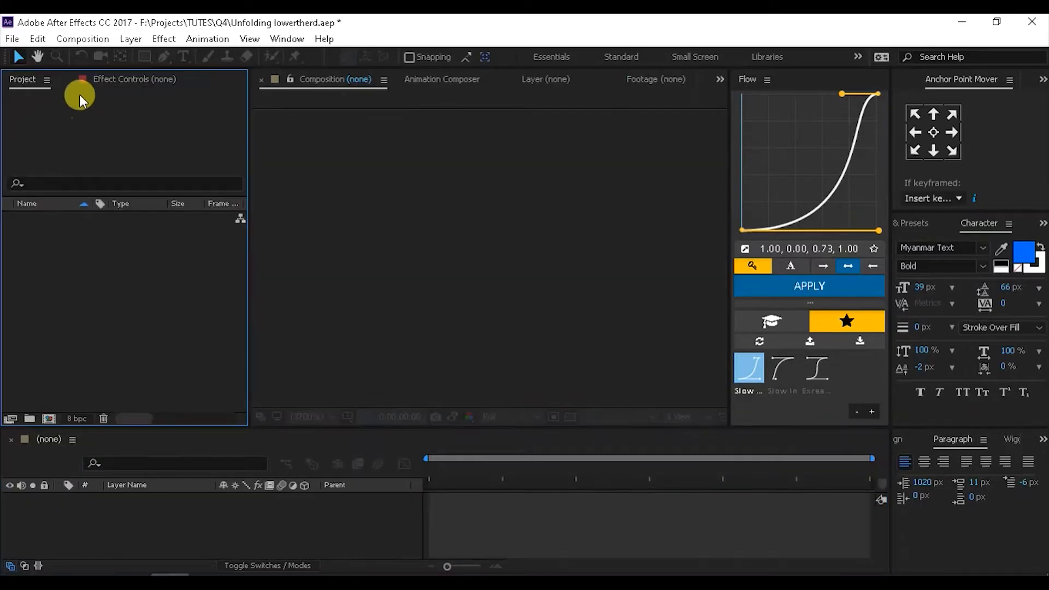
# - Create Comp 1 from the HDTV 1080 24 preset: 1920×1080, 24 fps, 10 seconds
pyautogui.click(78, 36)
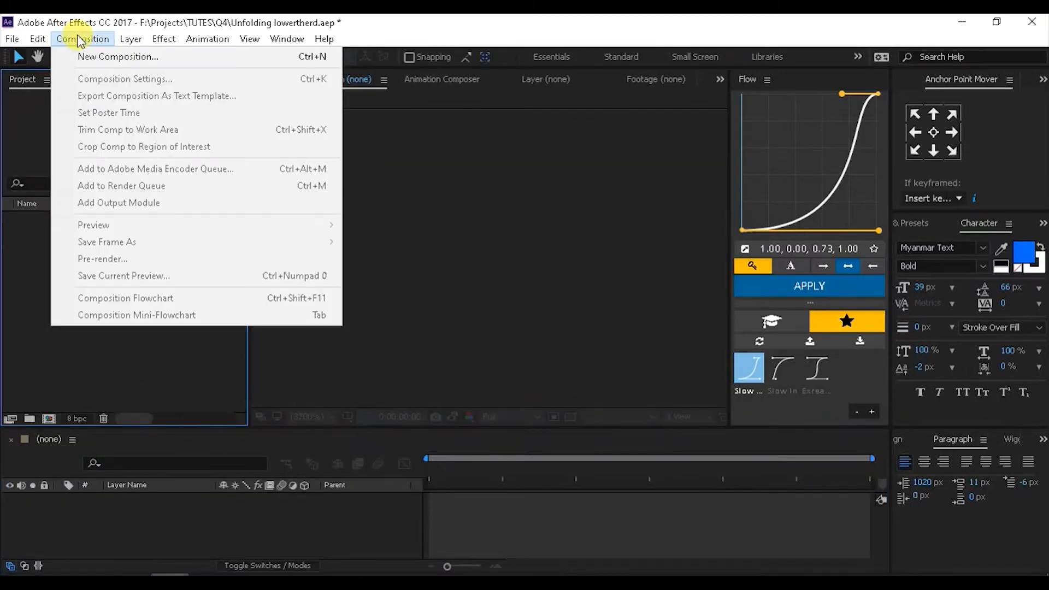
pyautogui.click(127, 59)
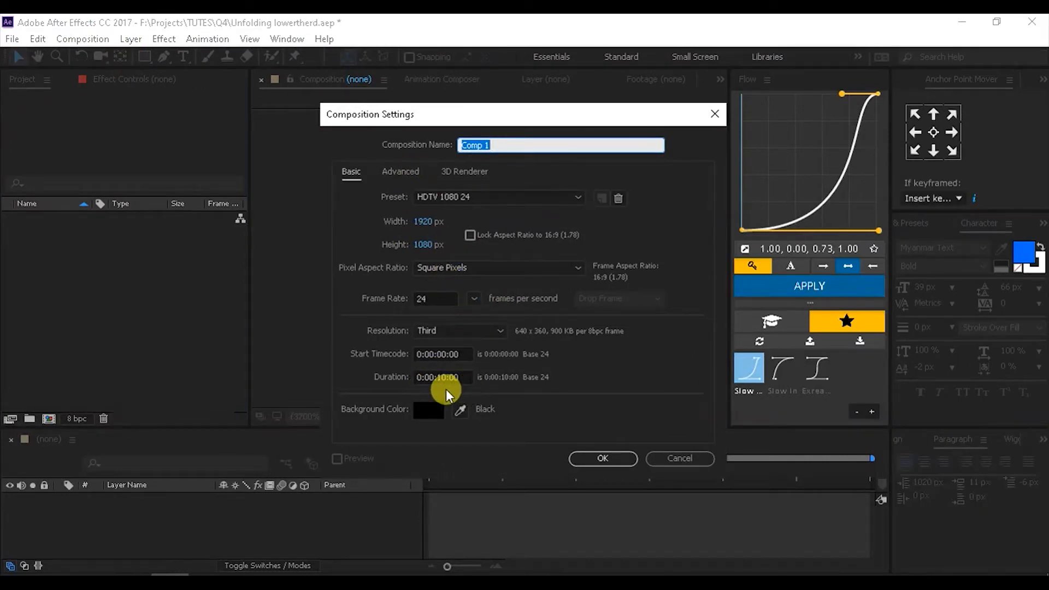
pyautogui.click(579, 458)
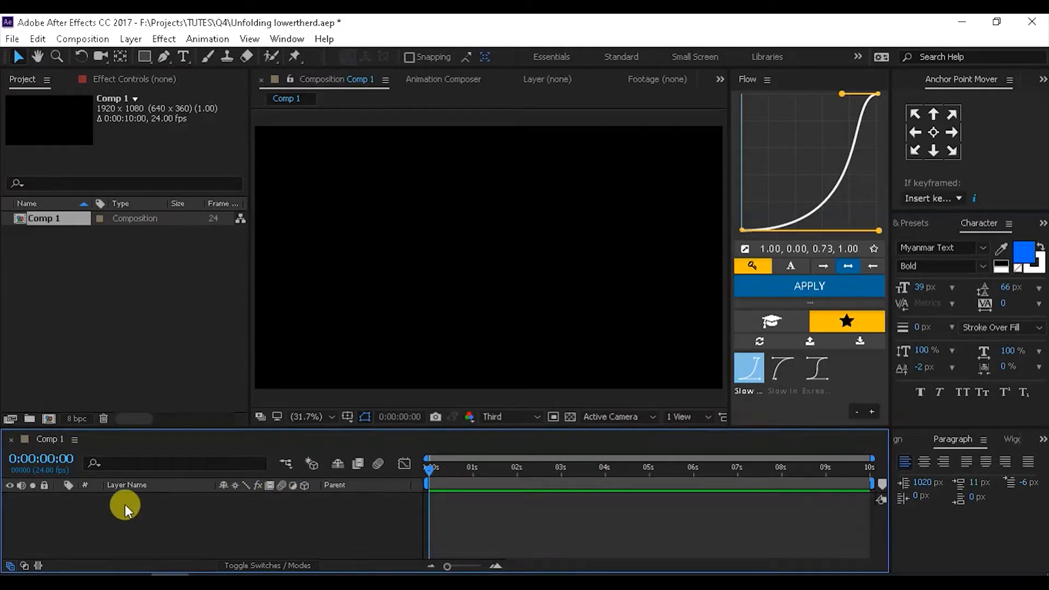
pyautogui.click(131, 38)
# - Add a full-frame 1920×1080 solid named Main, coloured blue
pyautogui.moveTo(328, 55)
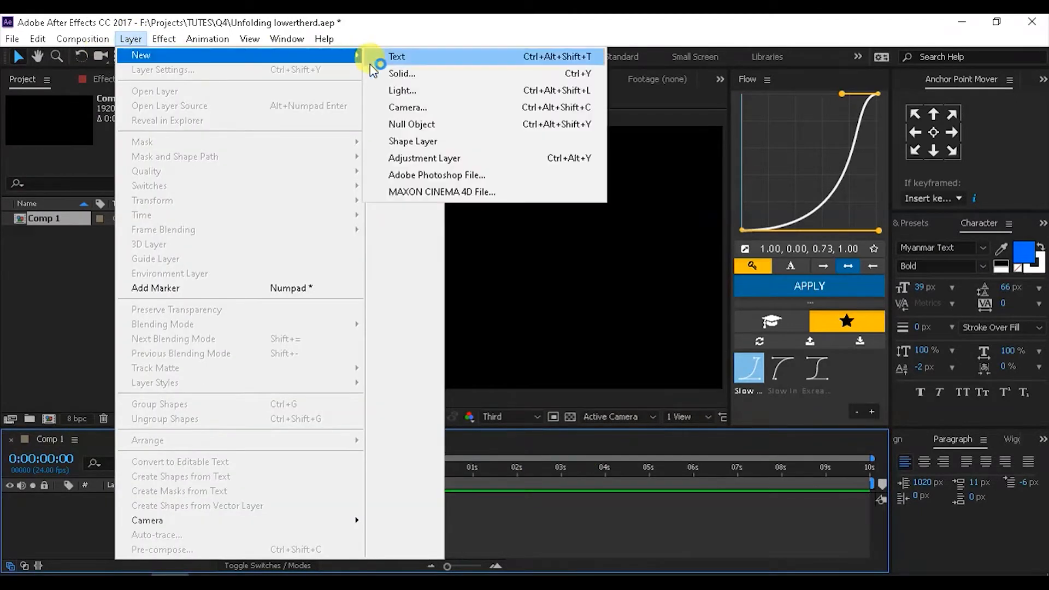
pyautogui.click(421, 74)
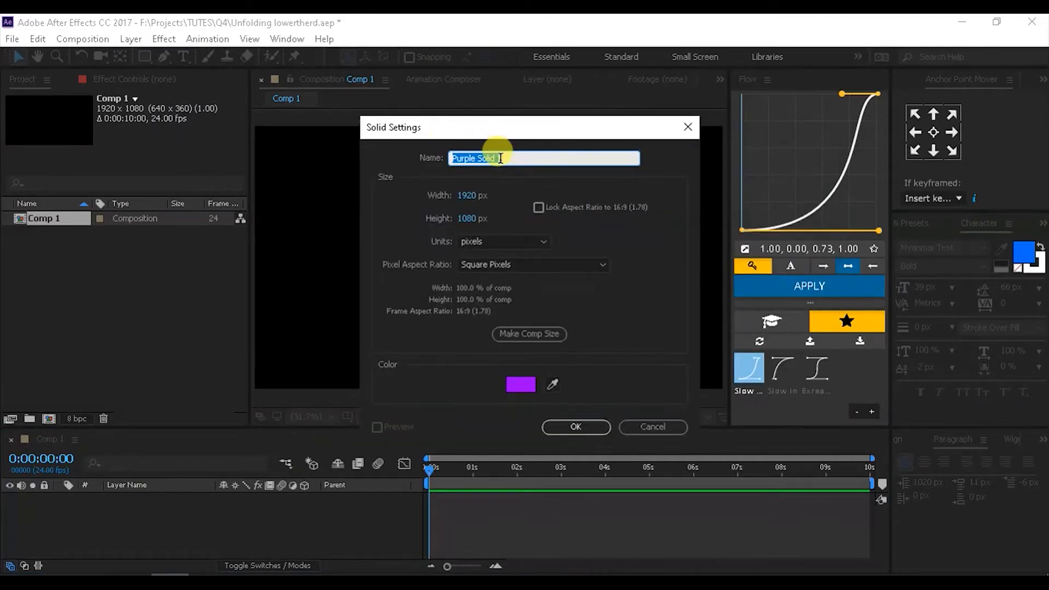
pyautogui.write('Main')
pyautogui.click(516, 388)
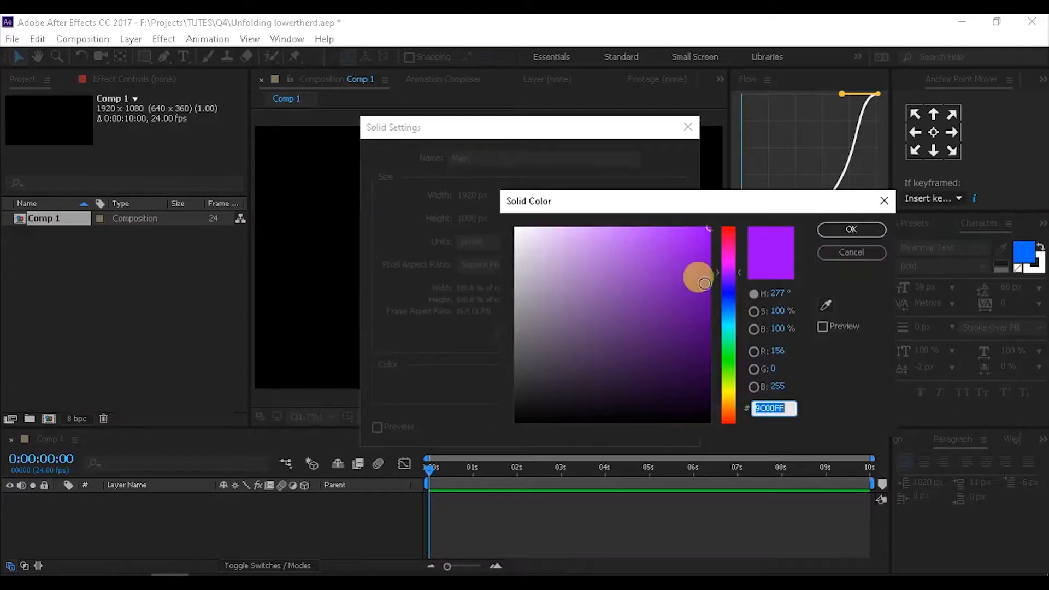
pyautogui.click(728, 308)
pyautogui.click(688, 242)
pyautogui.click(822, 230)
pyautogui.click(556, 429)
pyautogui.click(906, 225)
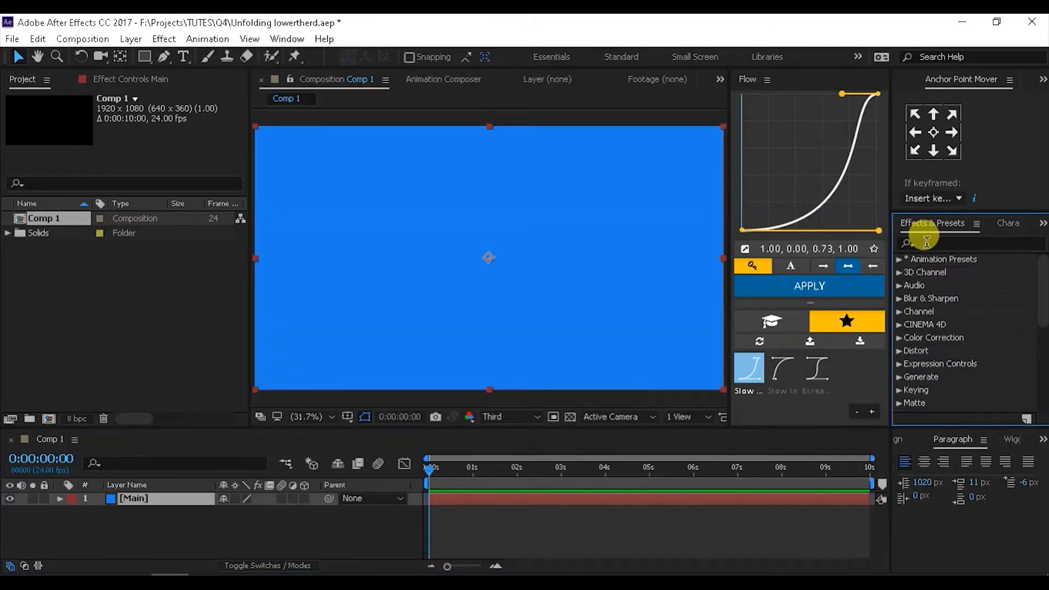
# - Search 'cc pag' in Effects & Presets and apply CC Page Turn to Main
pyautogui.click(942, 242)
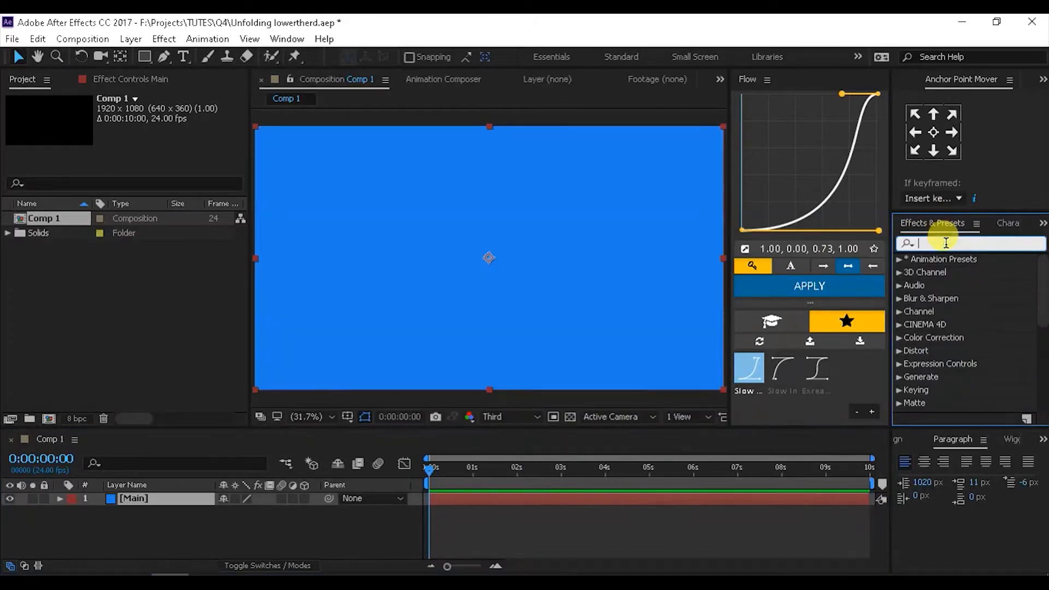
pyautogui.write('cc pag')
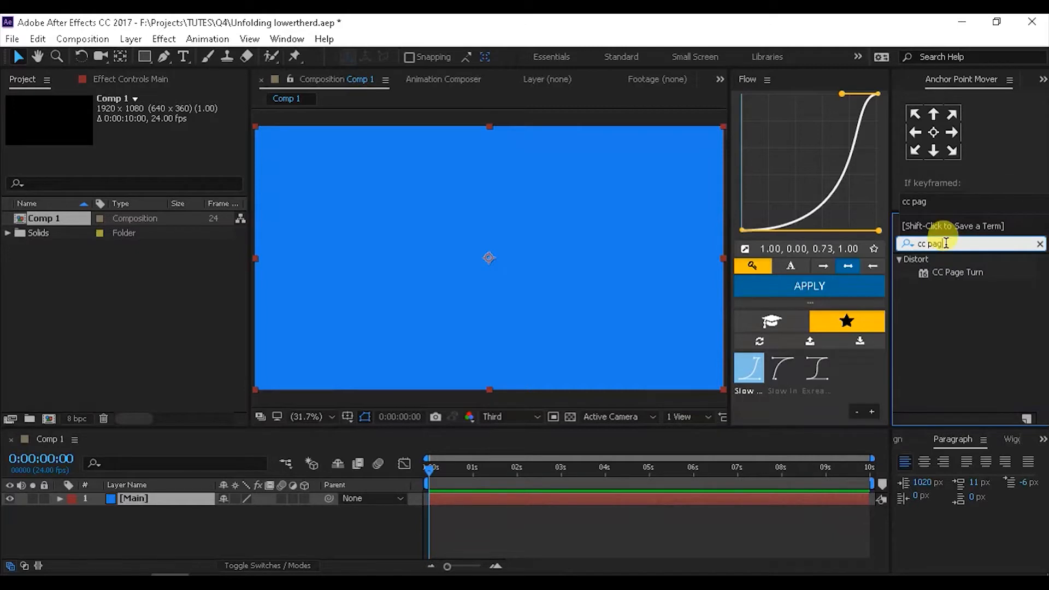
pyautogui.moveTo(962, 272); pyautogui.dragTo(612, 277)
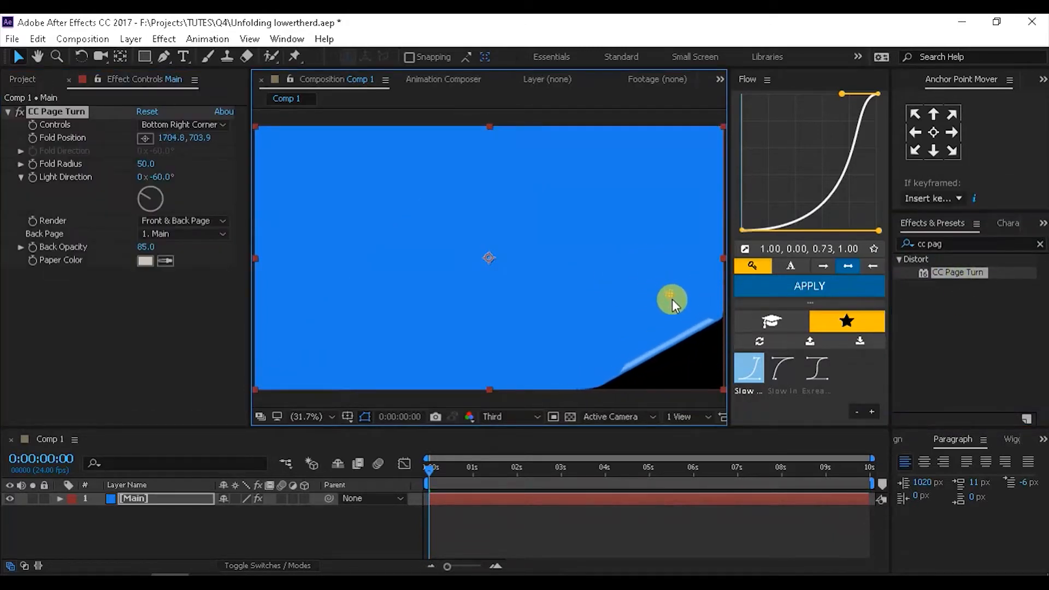
pyautogui.moveTo(676, 293); pyautogui.dragTo(679, 295)
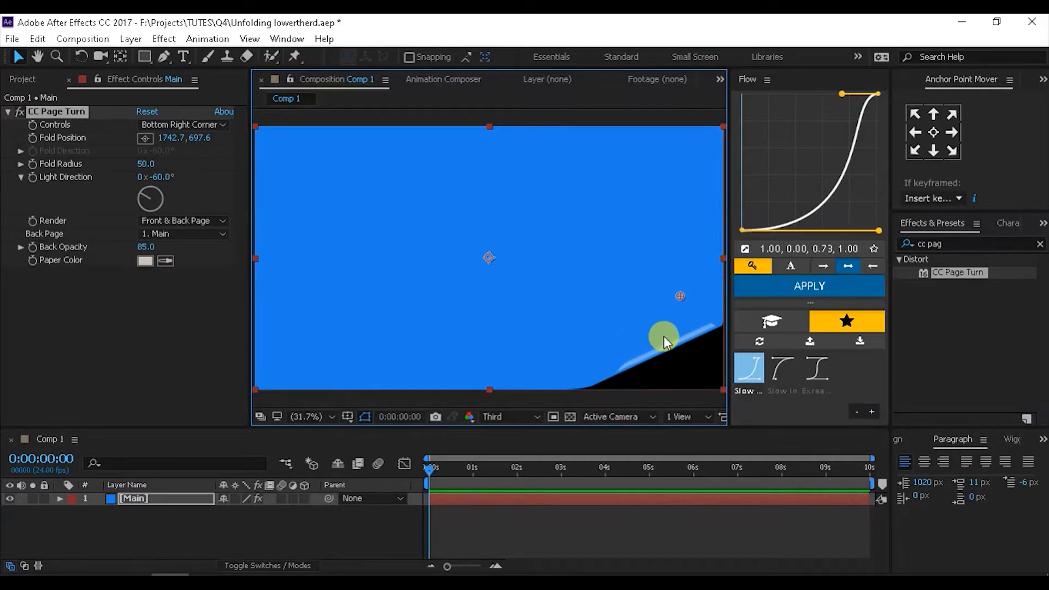
pyautogui.click(101, 111)
pyautogui.click(44, 114)
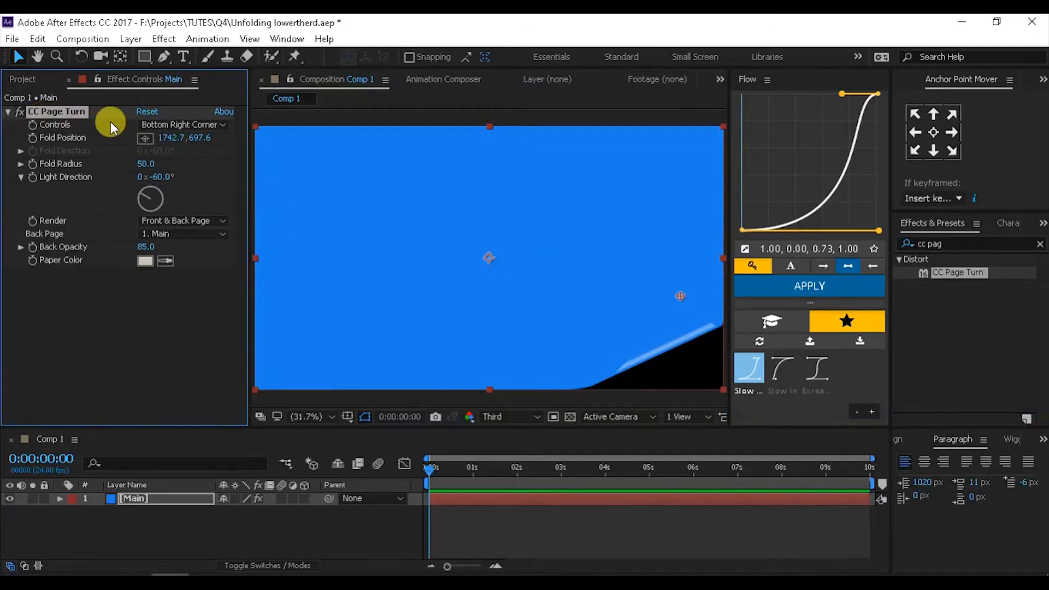
# - Curl the Bottom Left Corner with Light Direction −152° and Back Opacity 100
pyautogui.click(168, 125)
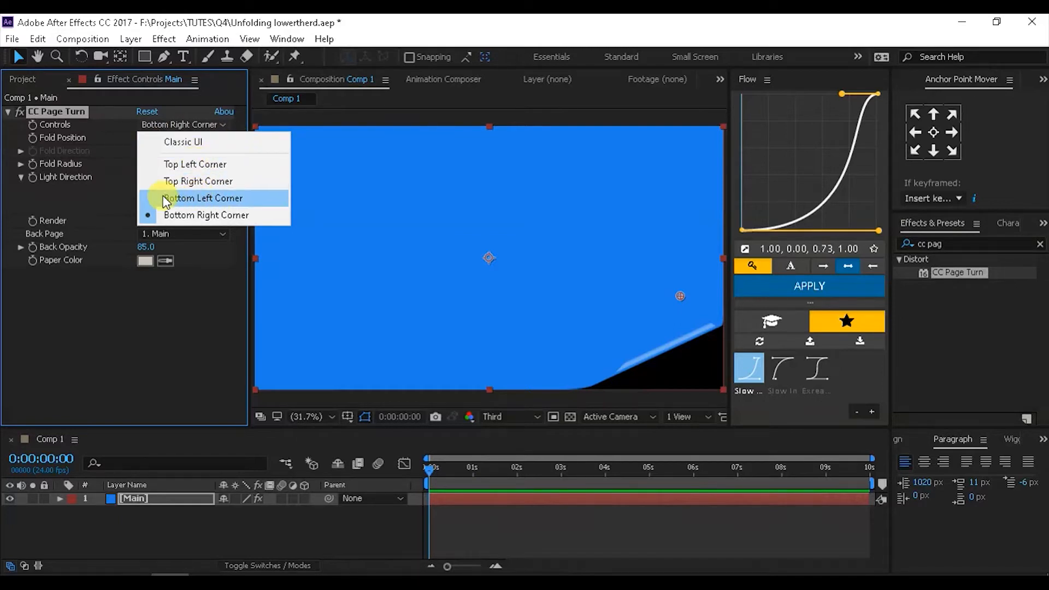
pyautogui.click(182, 197)
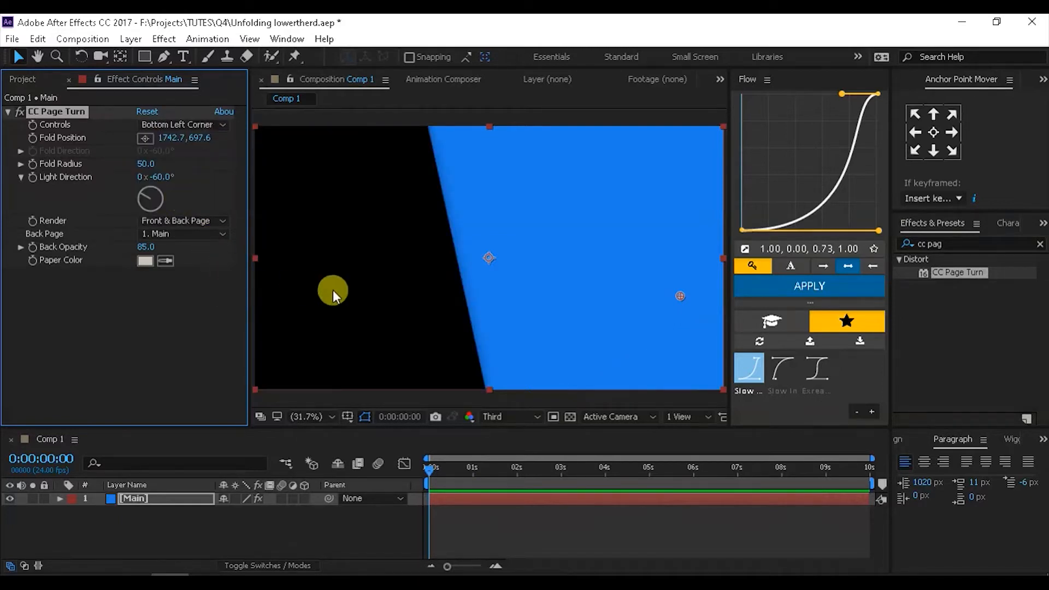
pyautogui.click(146, 138)
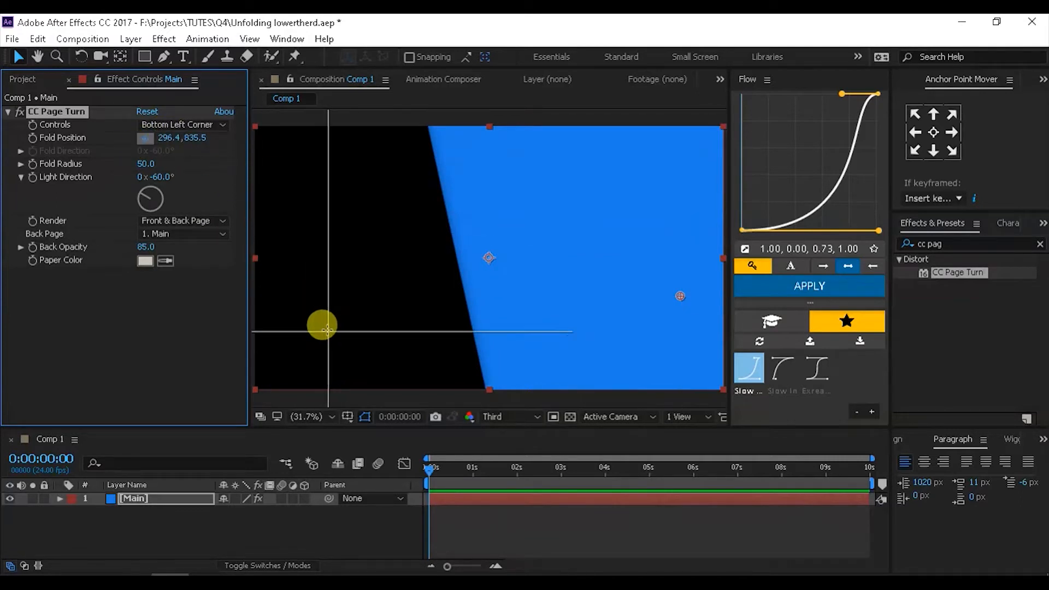
pyautogui.click(289, 302)
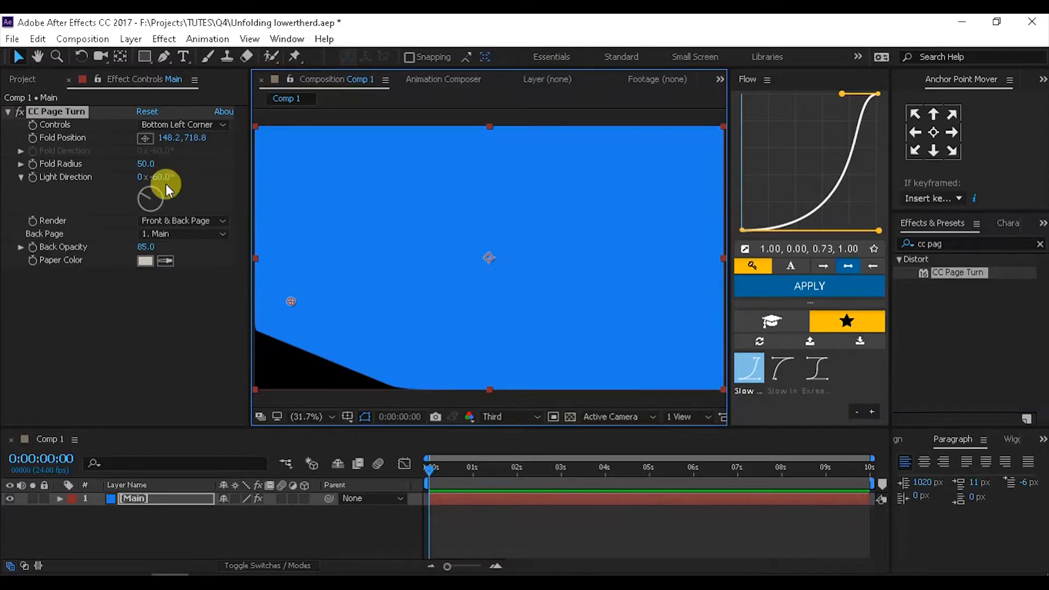
pyautogui.moveTo(165, 184); pyautogui.dragTo(109, 200)
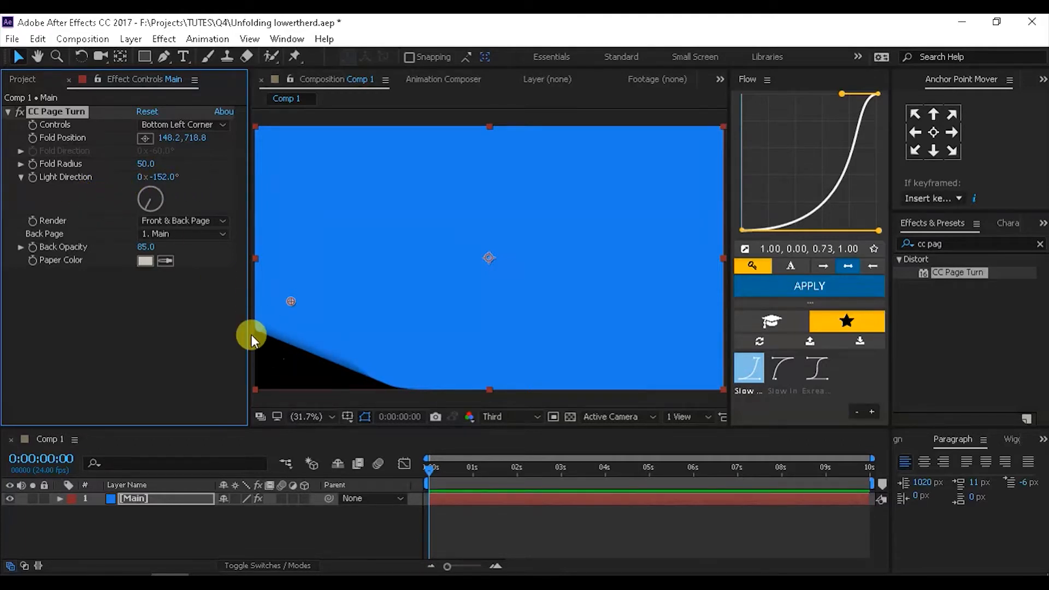
pyautogui.moveTo(289, 297); pyautogui.dragTo(283, 302)
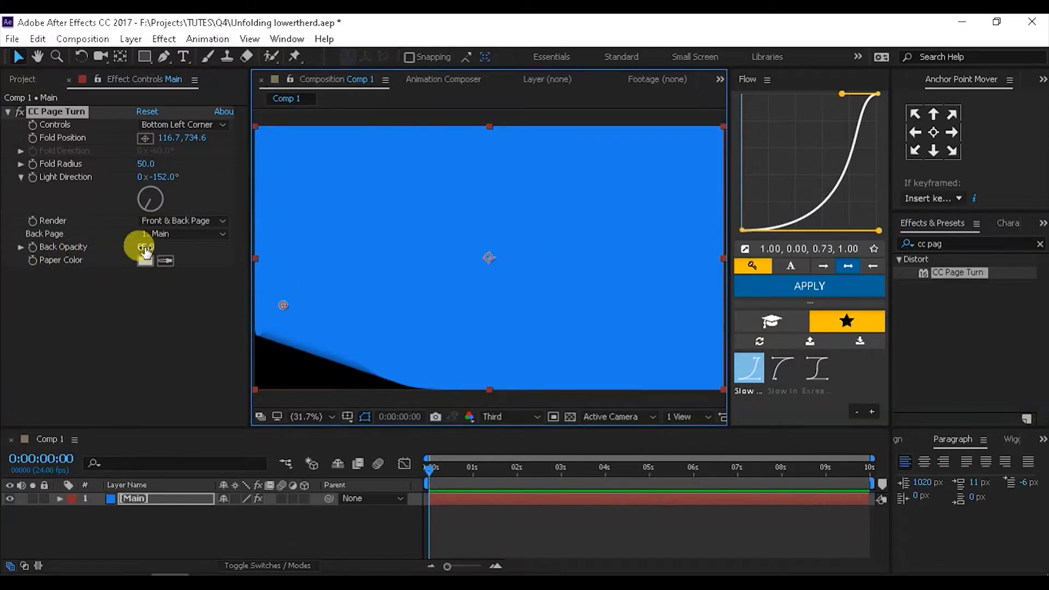
pyautogui.moveTo(146, 248); pyautogui.dragTo(188, 248)
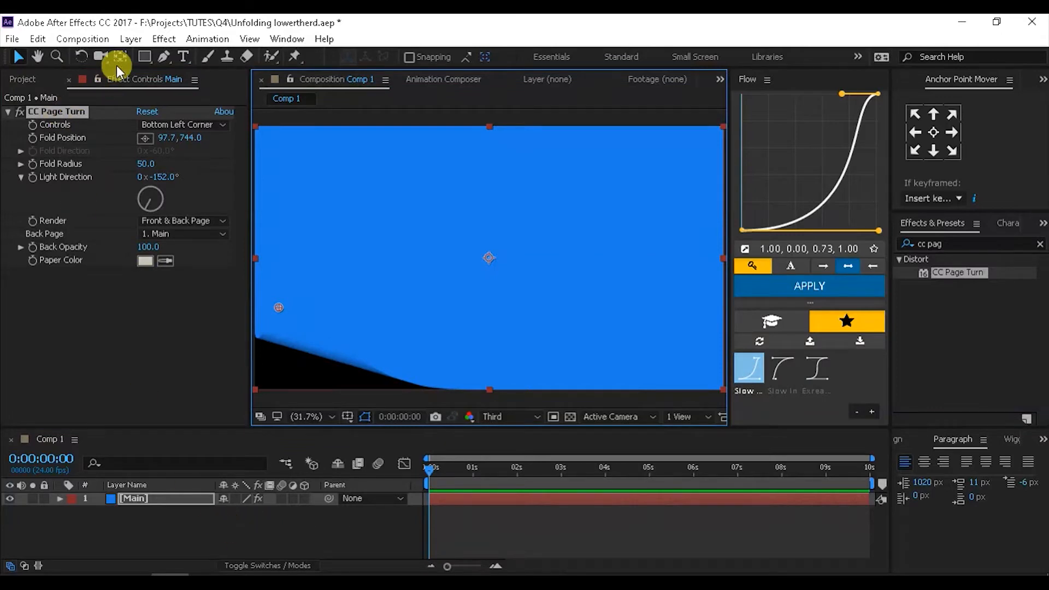
# - Add a white #ffffff solid named BG and place it beneath Main
pyautogui.click(131, 39)
pyautogui.moveTo(140, 54)
pyautogui.click(398, 73)
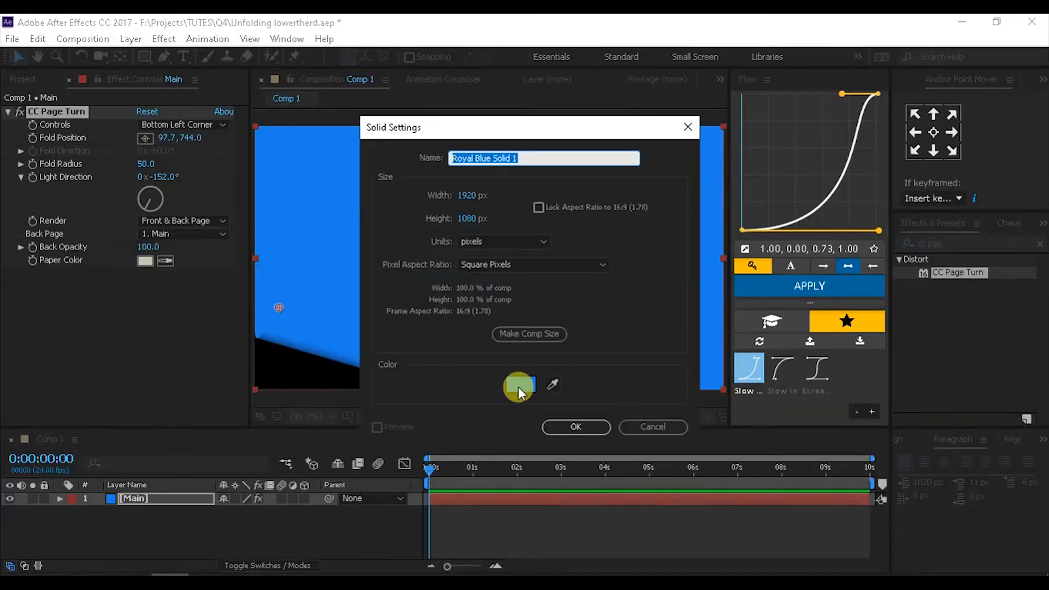
pyautogui.click(520, 384)
pyautogui.write('ffffff')
pyautogui.click(847, 227)
pyautogui.click(575, 426)
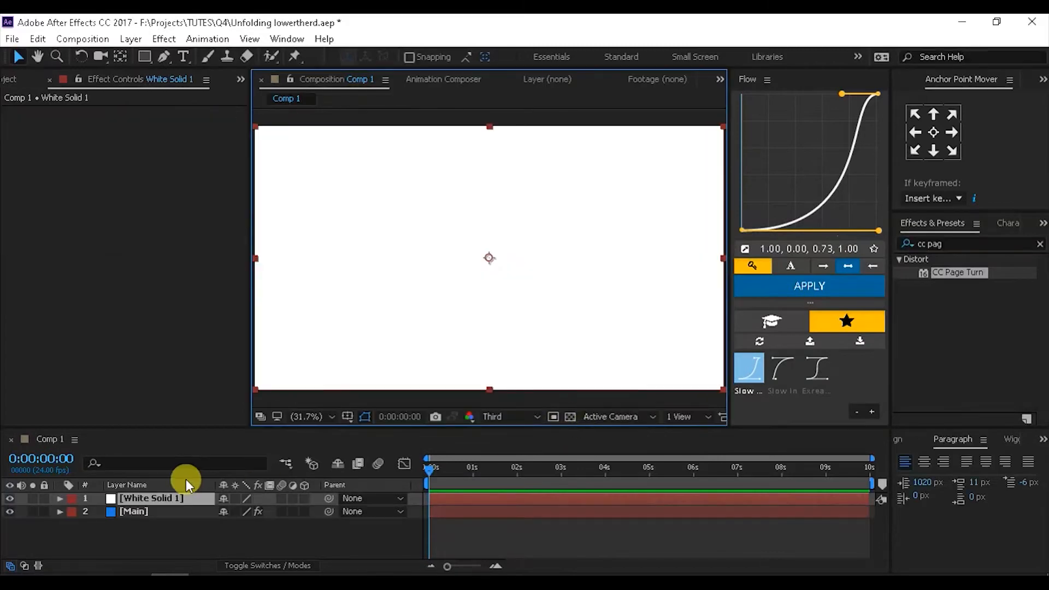
pyautogui.click(154, 497)
pyautogui.press('Return')
pyautogui.write('BG')
pyautogui.click(133, 546)
pyautogui.moveTo(143, 499); pyautogui.dragTo(143, 519)
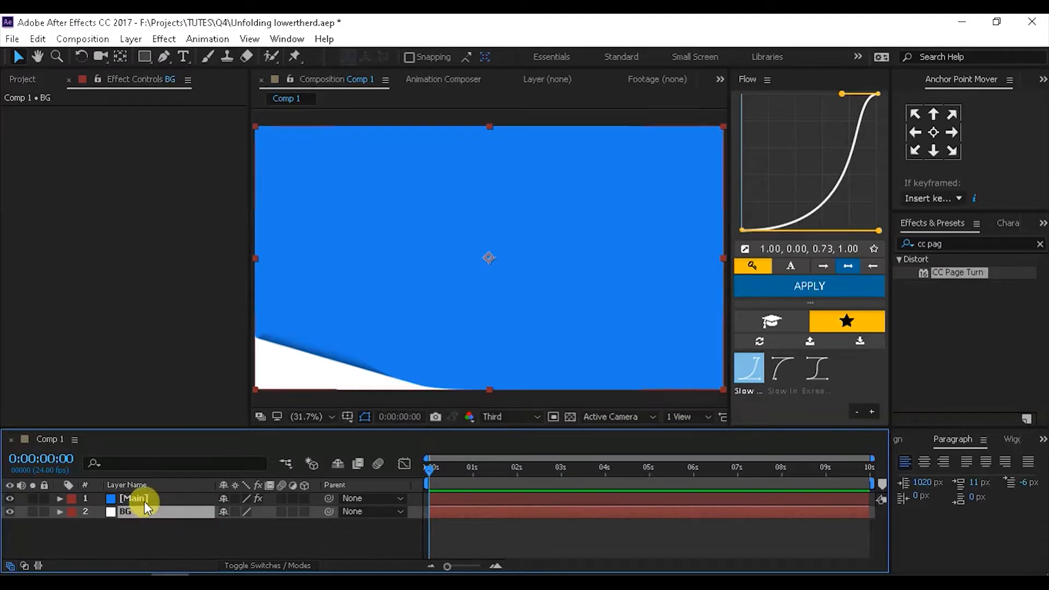
# - Set Main's CC Page Turn to render Back Page only and reshape the fold, Fold Radius 68.5
pyautogui.click(144, 501)
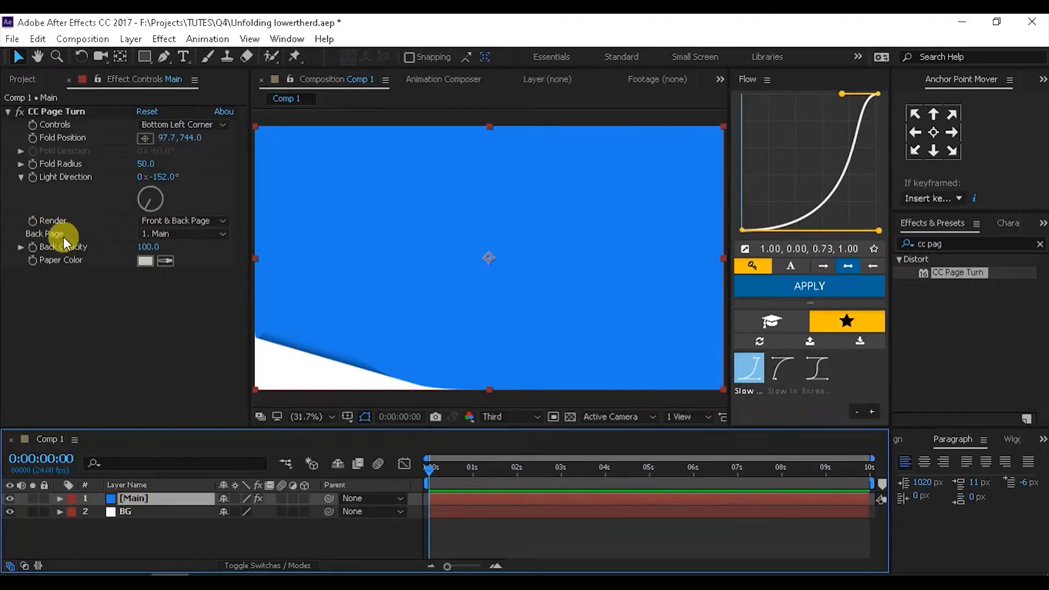
pyautogui.click(191, 225)
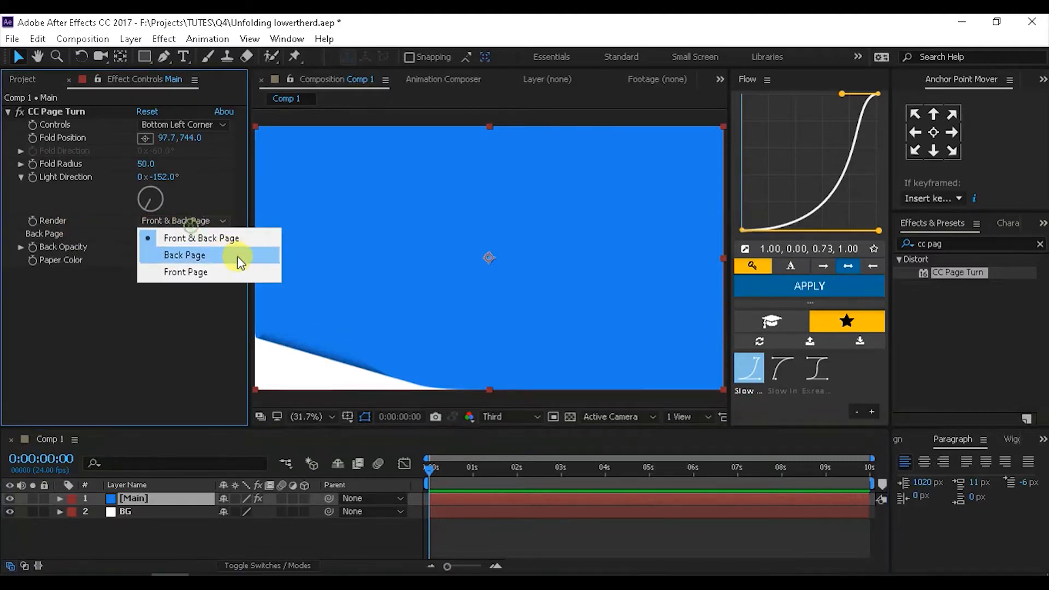
pyautogui.click(174, 256)
pyautogui.moveTo(280, 305)
pyautogui.mouseDown()
pyautogui.moveTo(276, 313)
pyautogui.moveTo(280, 299)
pyautogui.mouseUp()
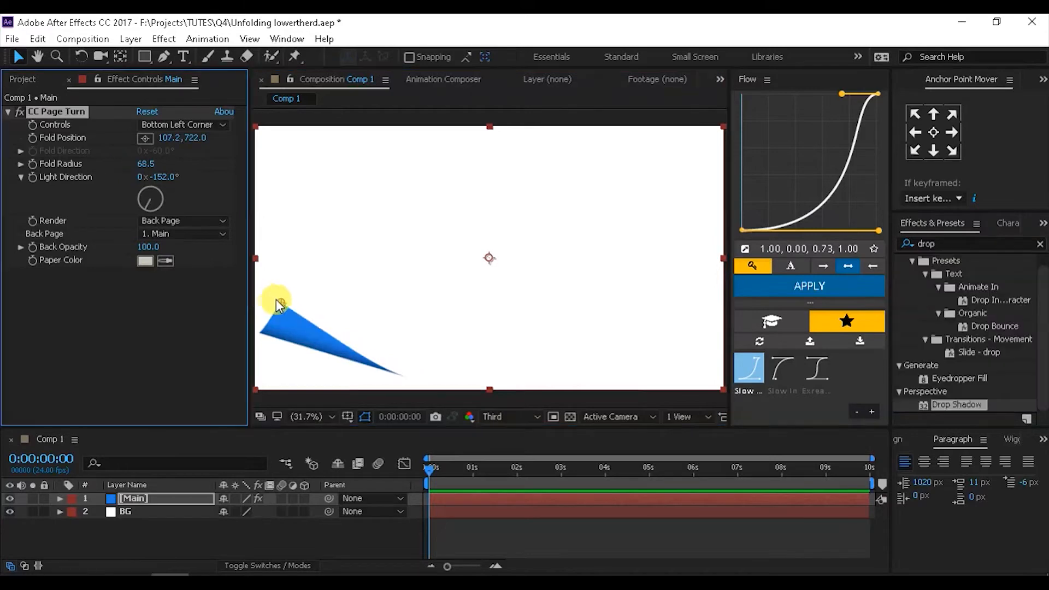
pyautogui.moveTo(276, 299); pyautogui.dragTo(280, 296)
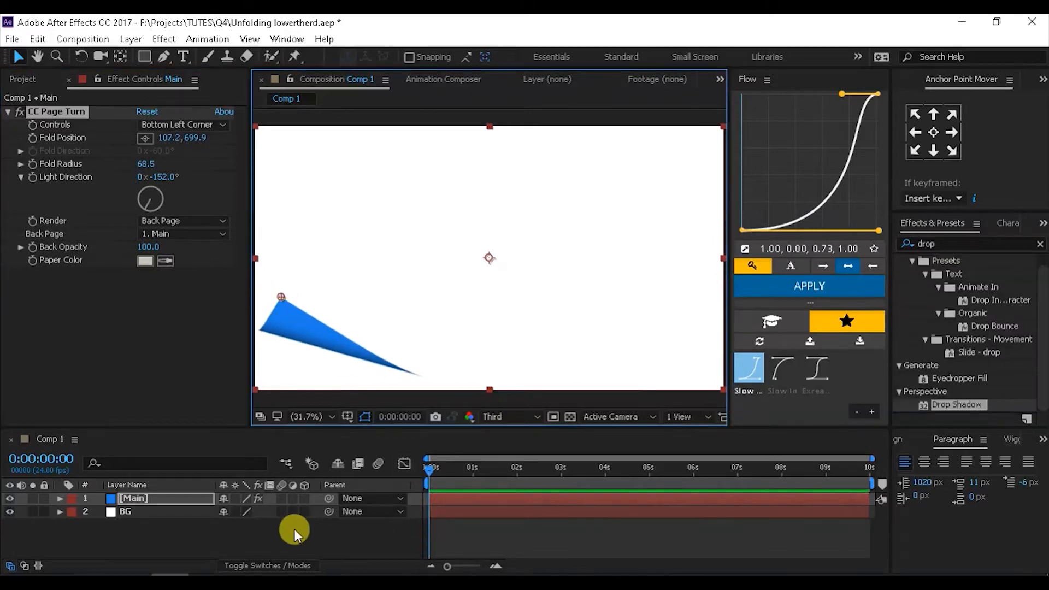
pyautogui.click(127, 499)
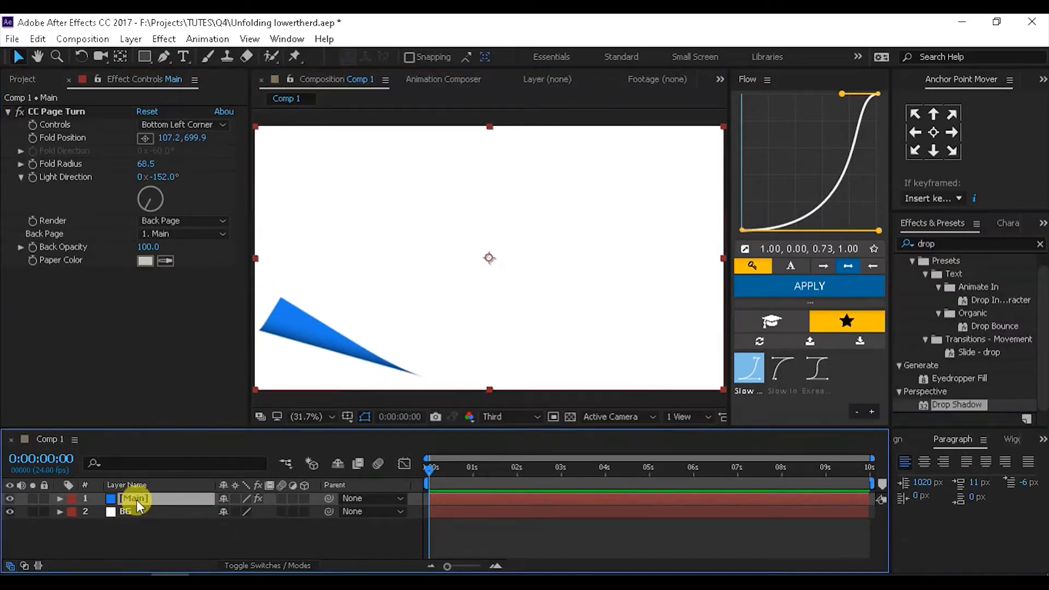
# - Duplicate Main and rename the lower copy Matt
pyautogui.click(37, 38)
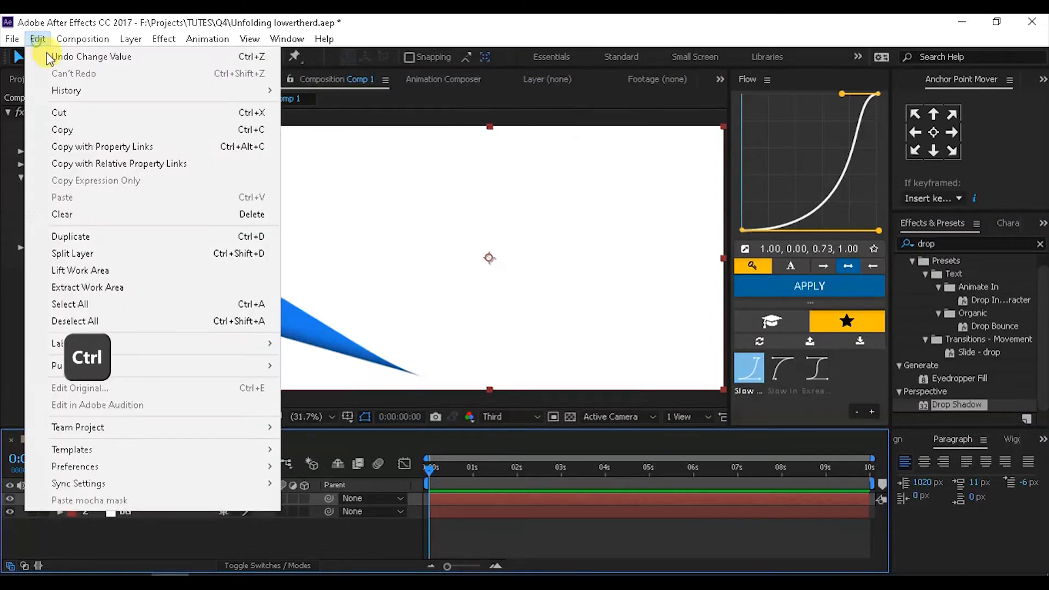
pyautogui.click(97, 236)
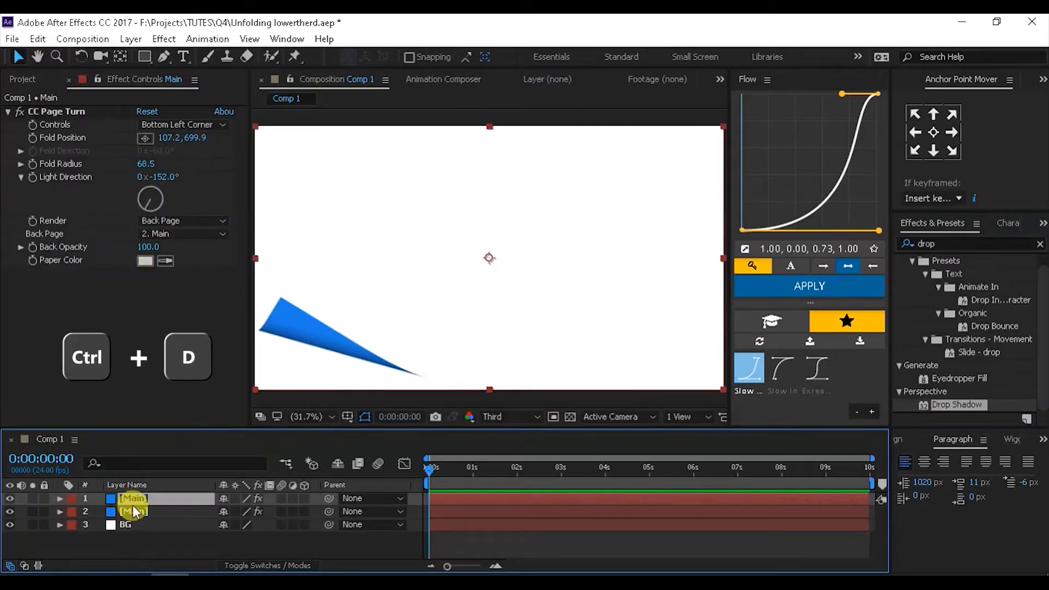
pyautogui.click(143, 513)
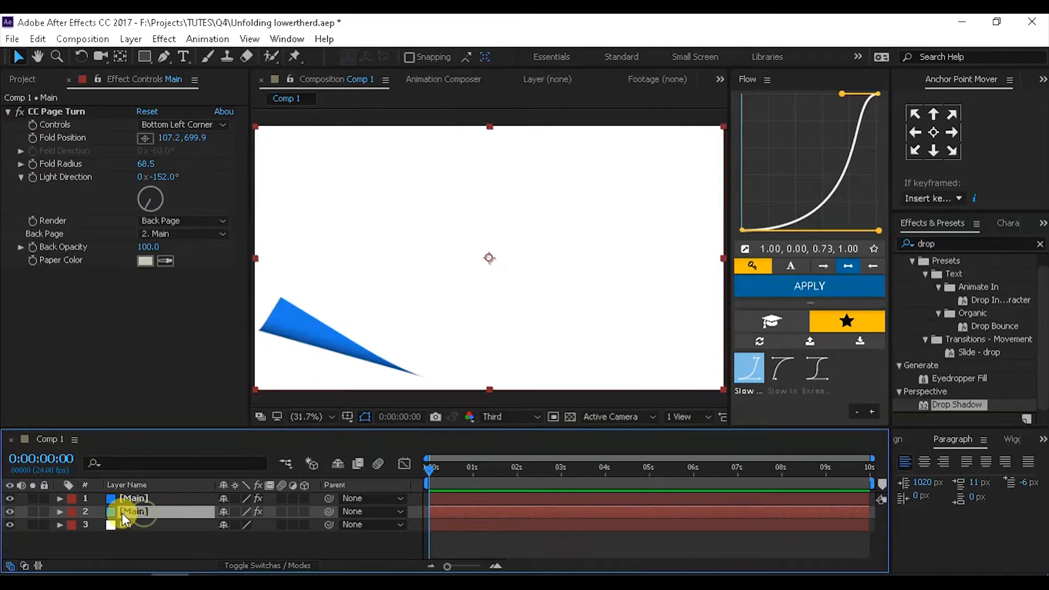
pyautogui.press('Return')
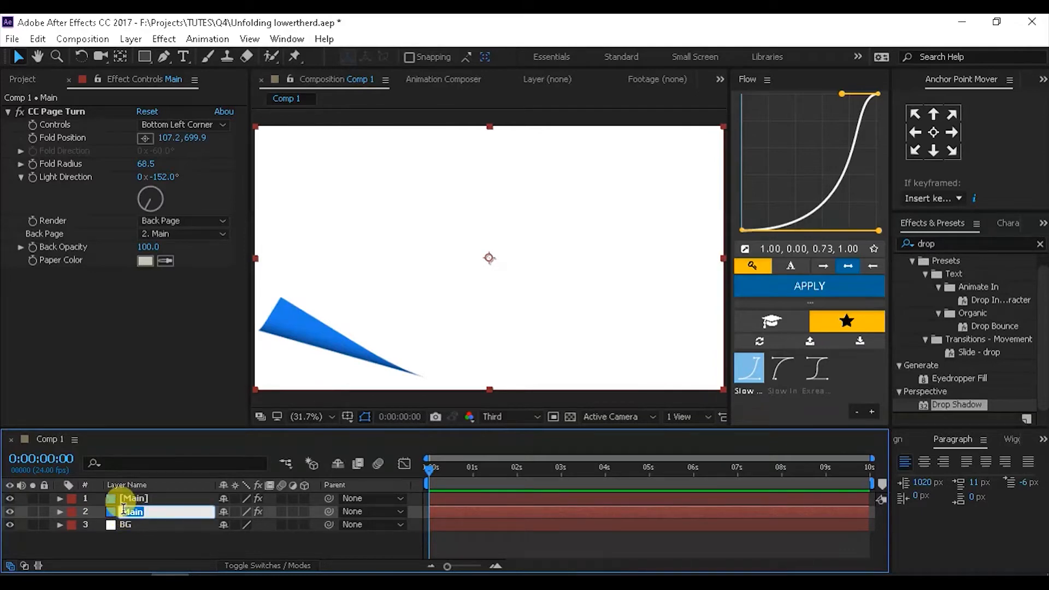
pyautogui.write('Matt')
pyautogui.press('Return')
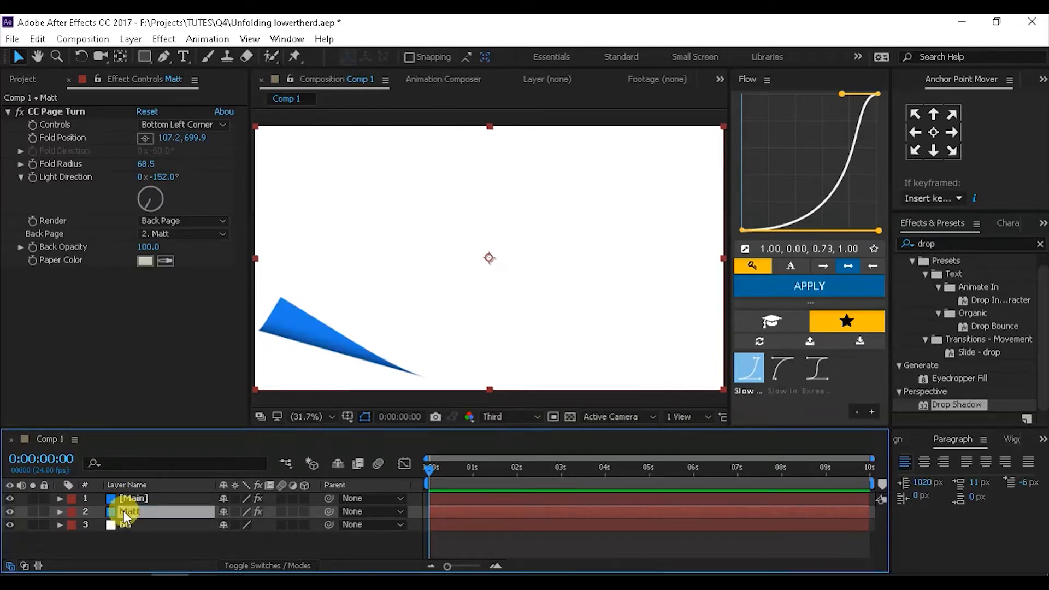
# - Set BG's track matte to Alpha Inverted Matte "Matt"
pyautogui.click(130, 523)
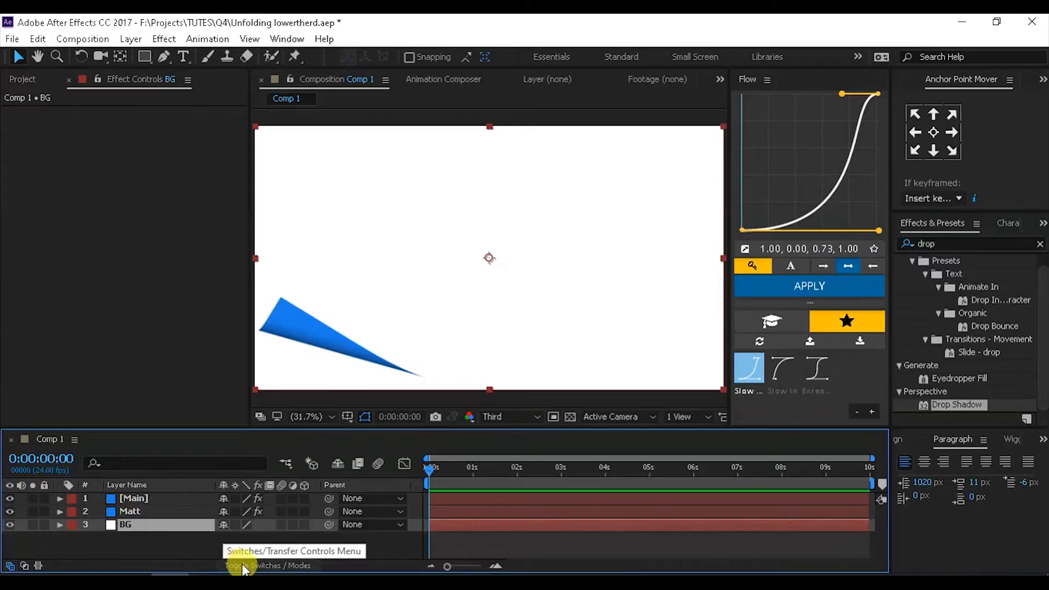
pyautogui.click(240, 565)
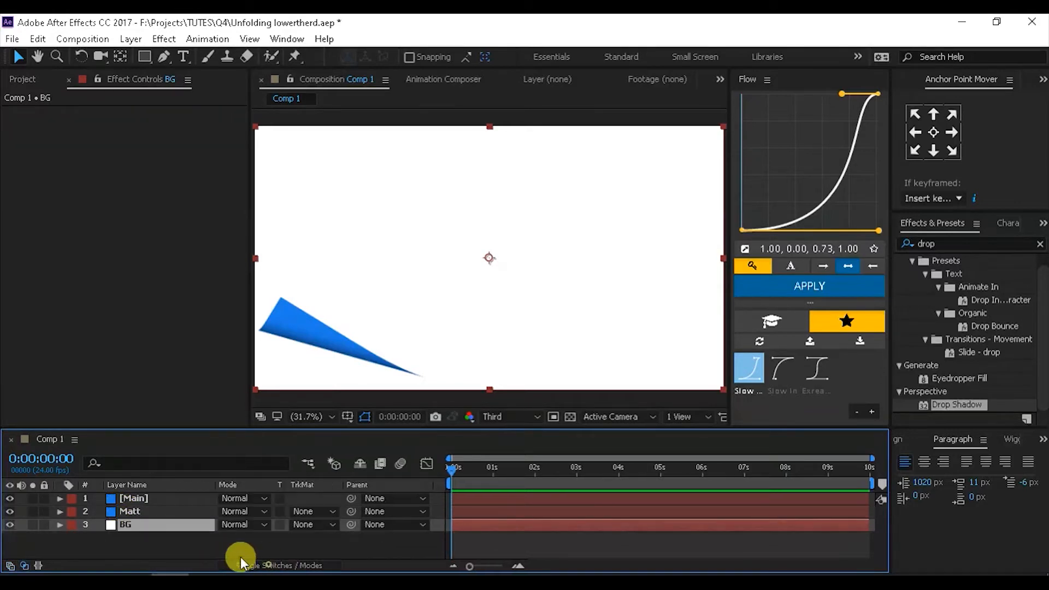
pyautogui.click(303, 525)
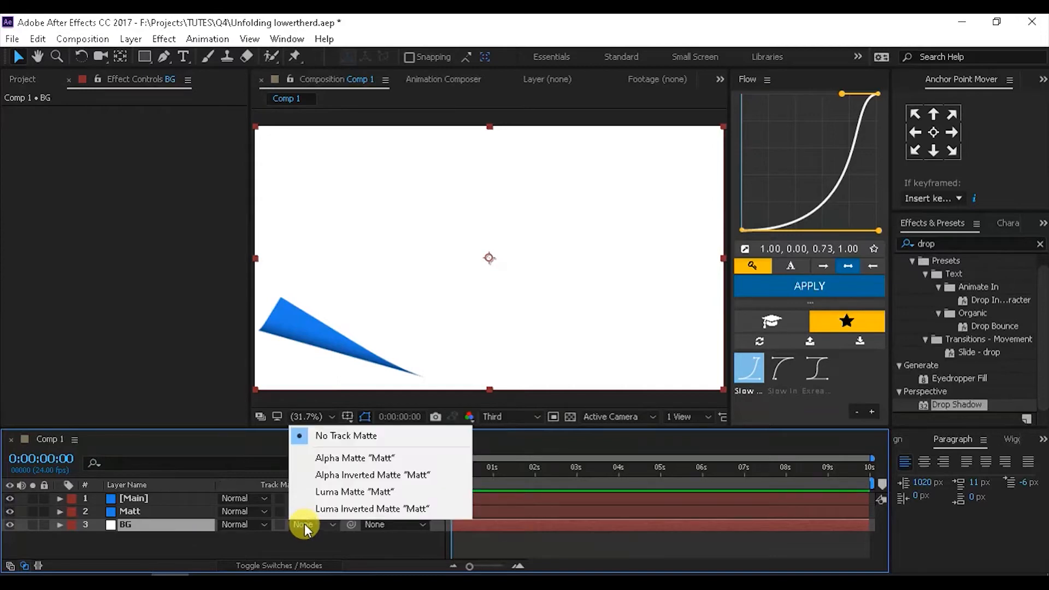
pyautogui.click(326, 475)
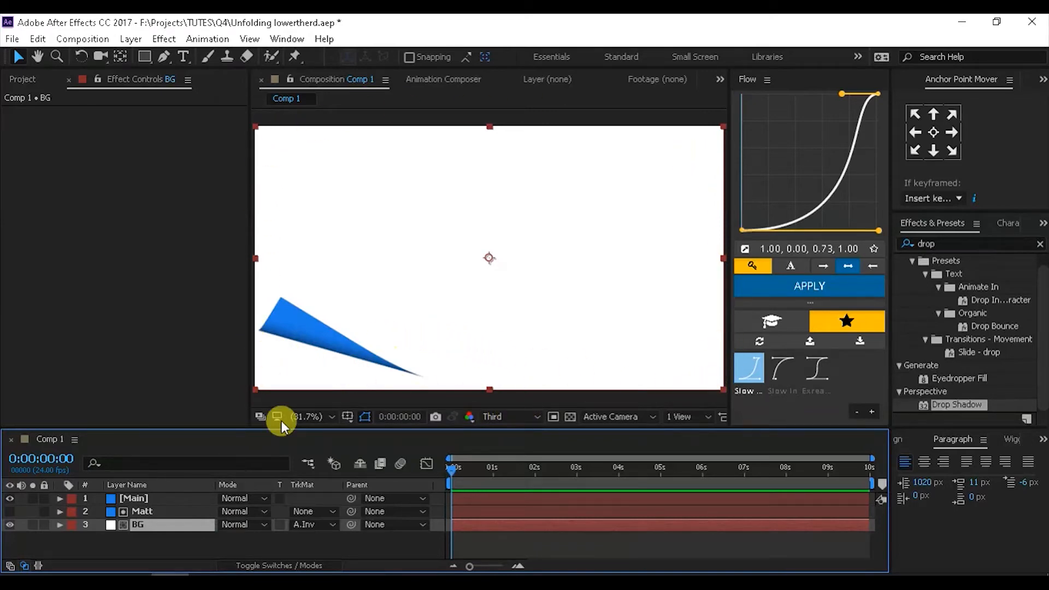
# - Make Matt's CC Page Turn render Front Page only
pyautogui.click(134, 511)
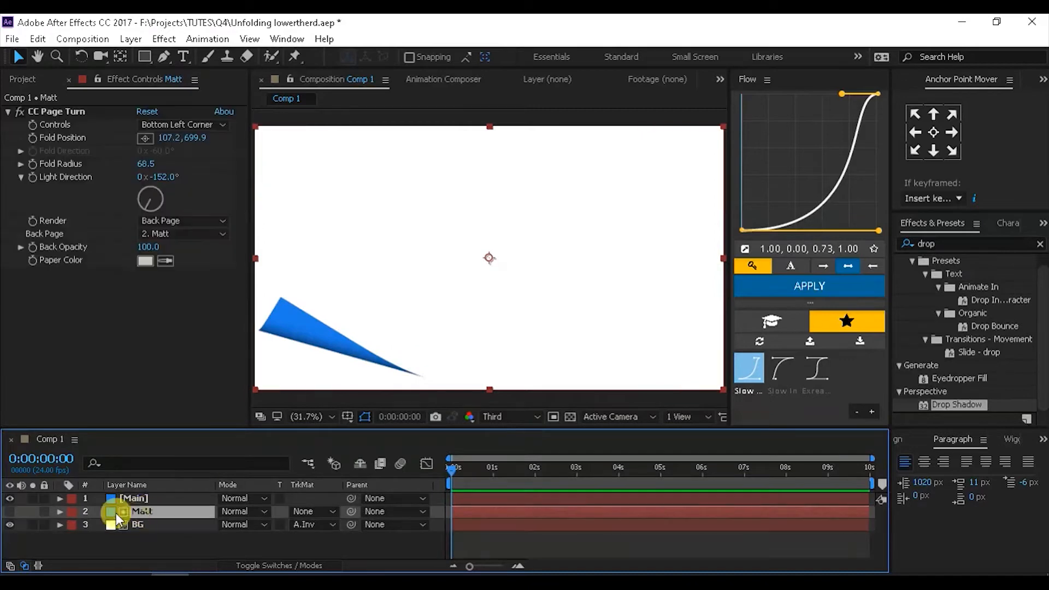
pyautogui.click(155, 222)
pyautogui.click(169, 269)
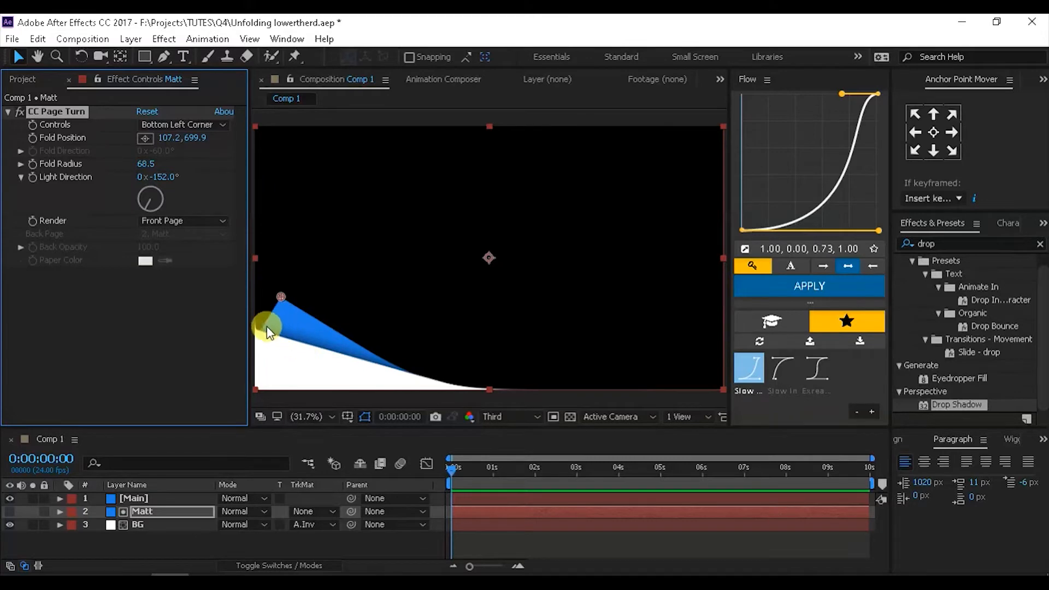
# - Reposition Main's fold corner near the lower left of the frame
pyautogui.click(129, 498)
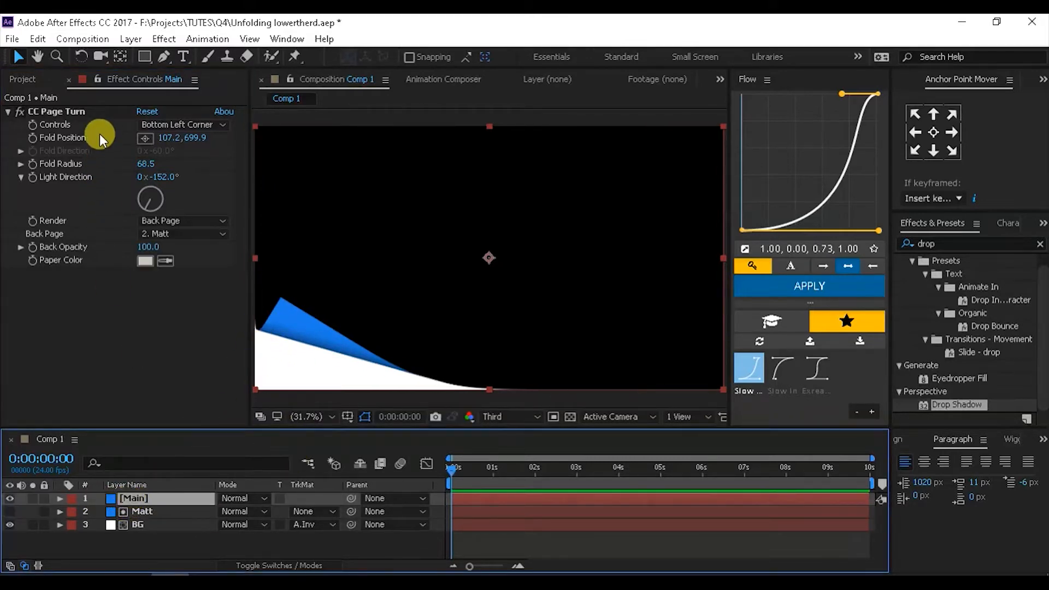
pyautogui.click(145, 138)
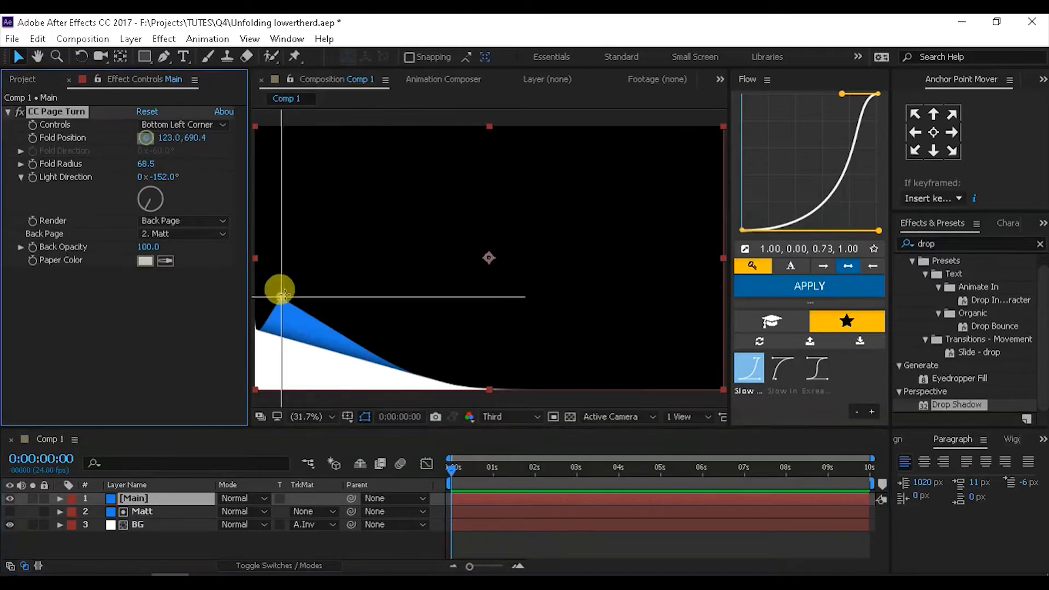
pyautogui.click(276, 293)
pyautogui.moveTo(285, 295); pyautogui.dragTo(301, 264)
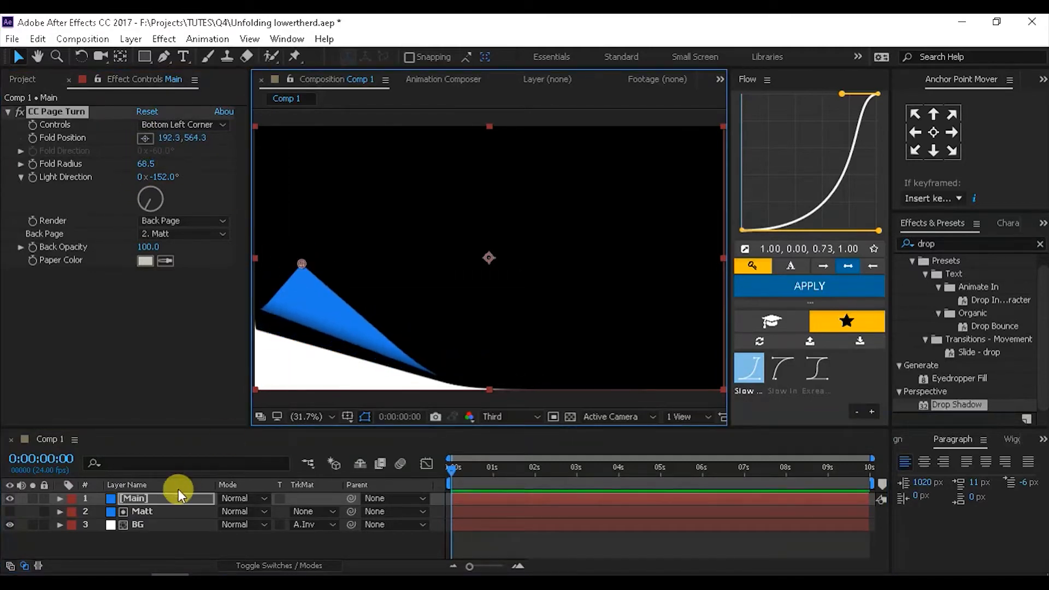
pyautogui.click(155, 509)
pyautogui.click(153, 499)
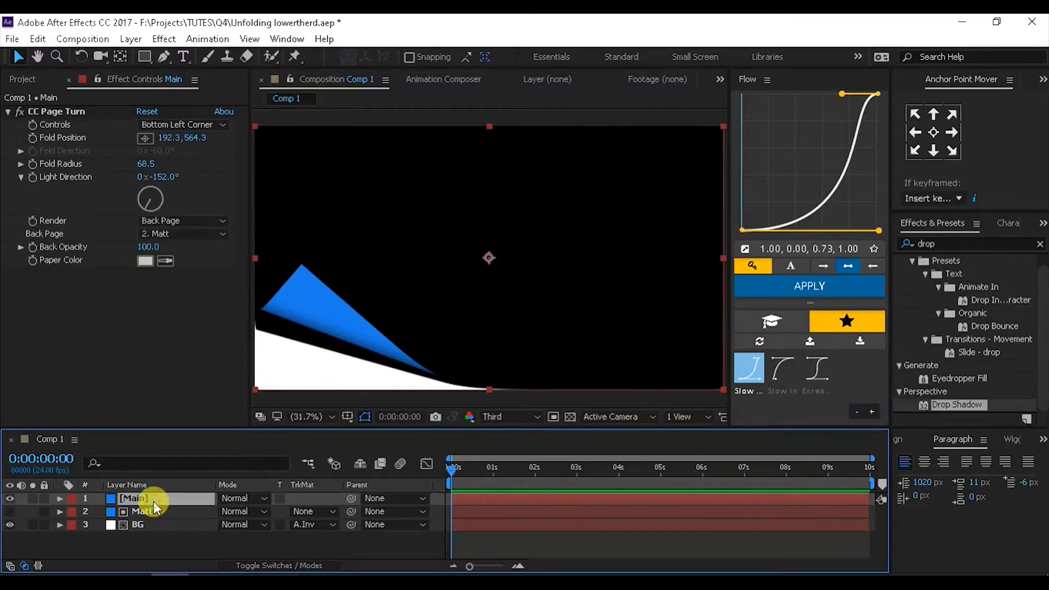
pyautogui.click(70, 112)
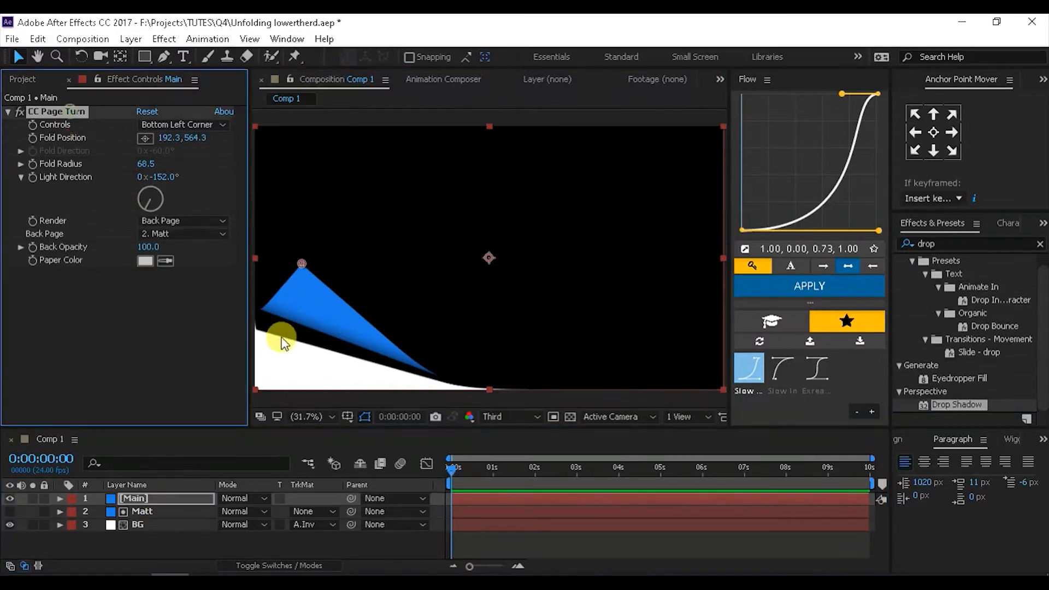
pyautogui.moveTo(301, 264)
pyautogui.mouseDown()
pyautogui.moveTo(290, 285)
pyautogui.moveTo(289, 264)
pyautogui.moveTo(299, 265)
pyautogui.mouseUp()
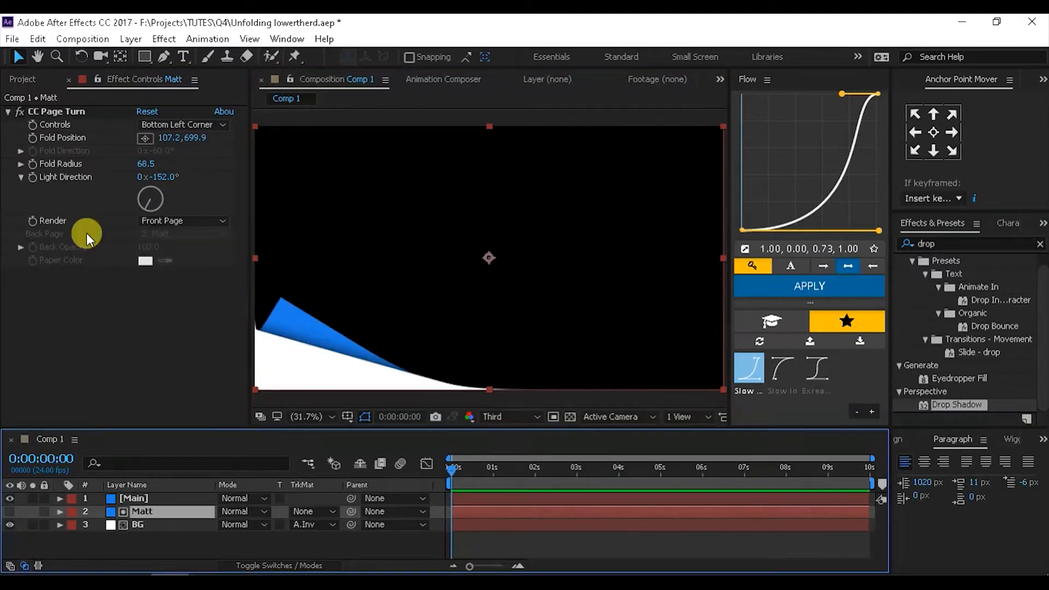
# - Link Matt's Fold Position to Main's Fold Position with a pick-whipped expression
pyautogui.keyDown('alt'); pyautogui.click(35, 140); pyautogui.keyUp('alt')
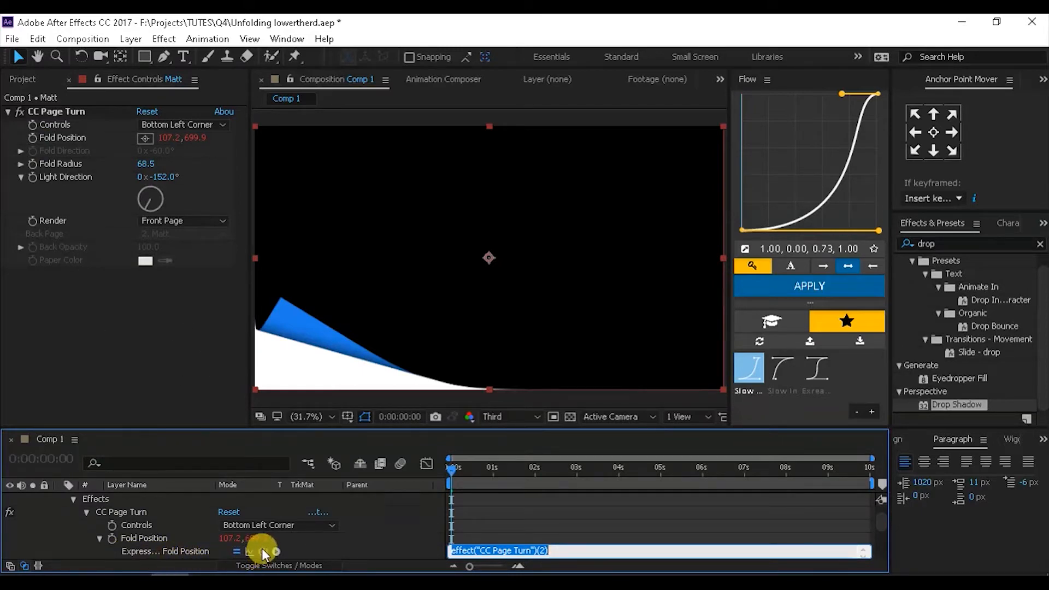
pyautogui.scroll(2, 96, 527)
pyautogui.click(133, 498)
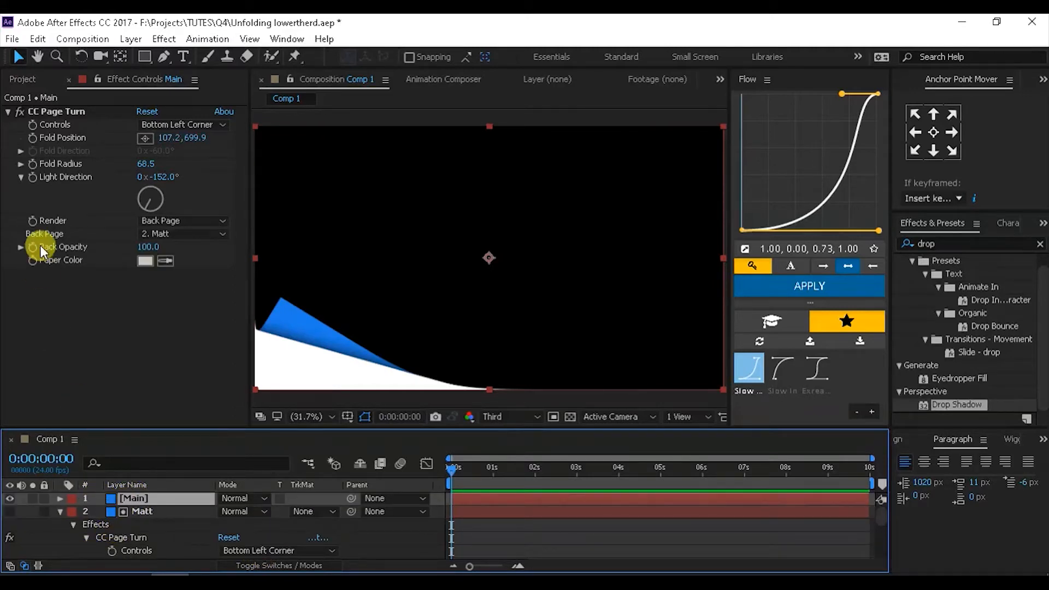
pyautogui.scroll(-3, 183, 521)
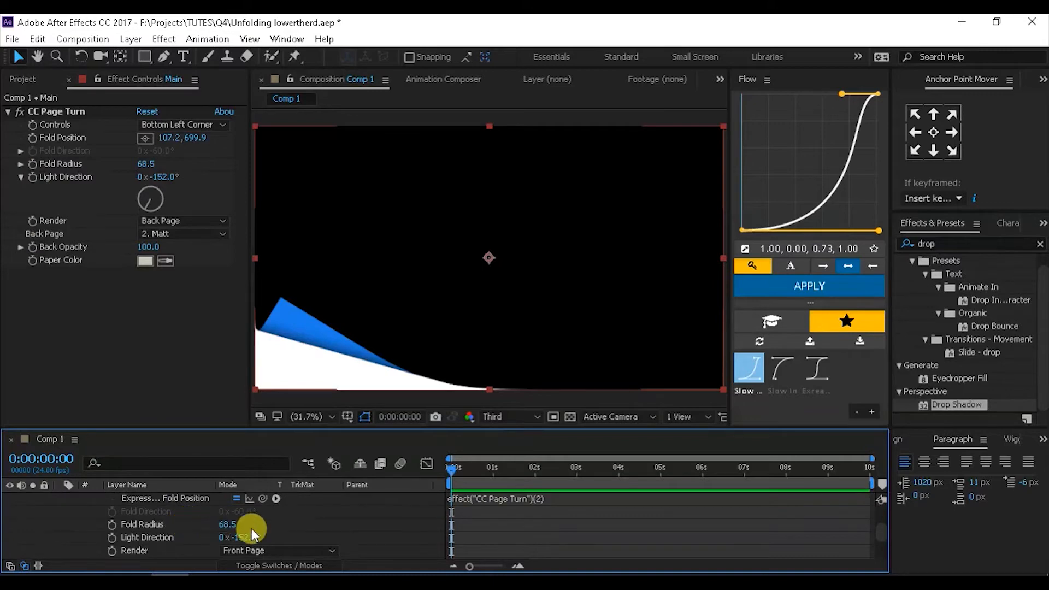
pyautogui.moveTo(263, 501)
pyautogui.mouseDown()
pyautogui.moveTo(94, 246)
pyautogui.moveTo(96, 159)
pyautogui.moveTo(64, 140)
pyautogui.mouseUp()
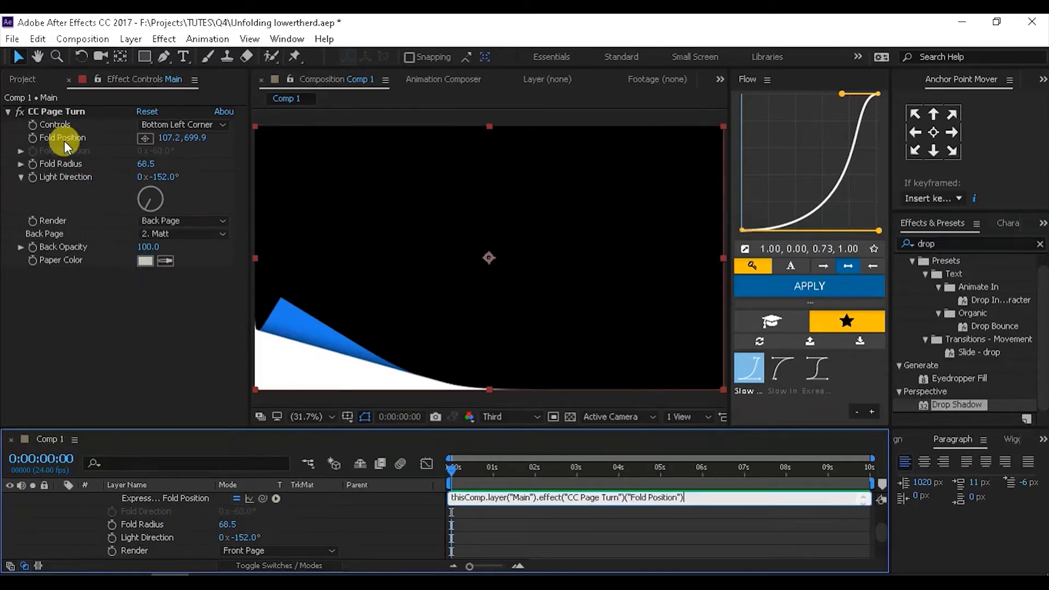
pyautogui.click(51, 127)
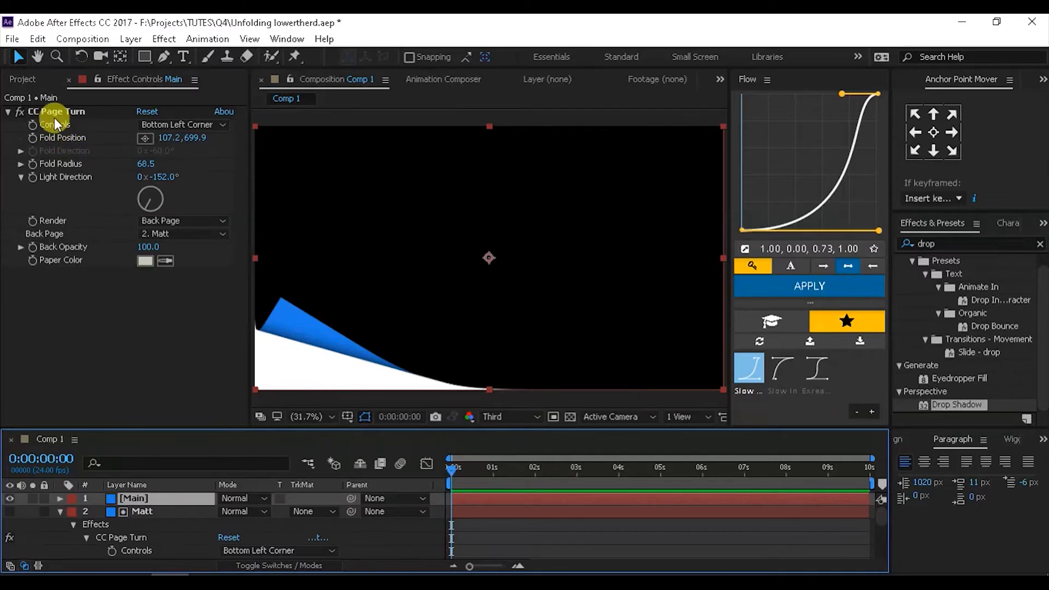
# - Settle Main's fold position at 145.0, 690.4
pyautogui.click(55, 113)
pyautogui.moveTo(284, 295)
pyautogui.mouseDown()
pyautogui.moveTo(295, 252)
pyautogui.moveTo(279, 292)
pyautogui.moveTo(291, 312)
pyautogui.moveTo(293, 294)
pyautogui.mouseUp()
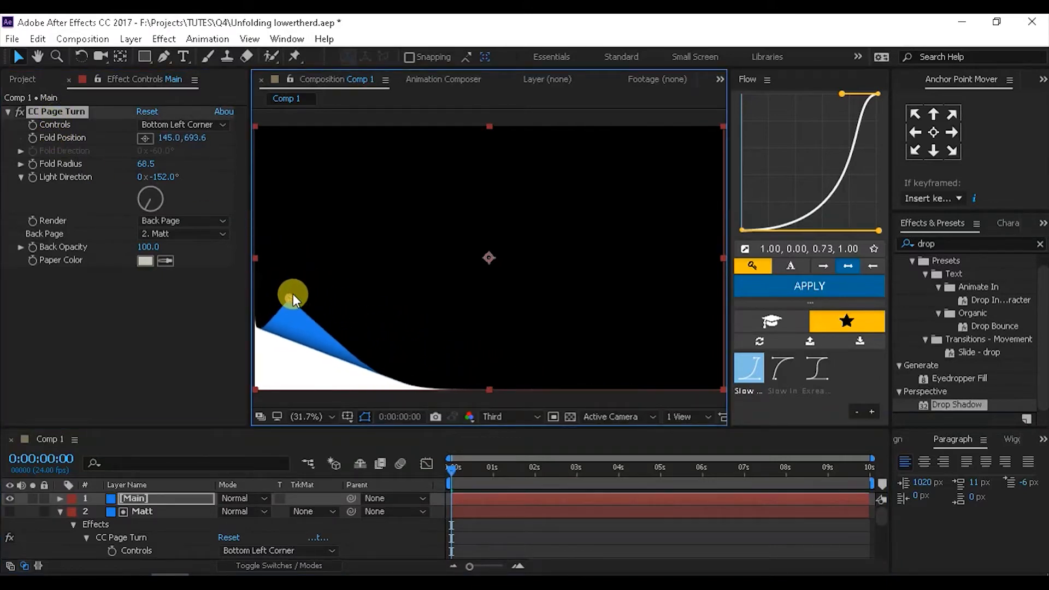
pyautogui.click(60, 511)
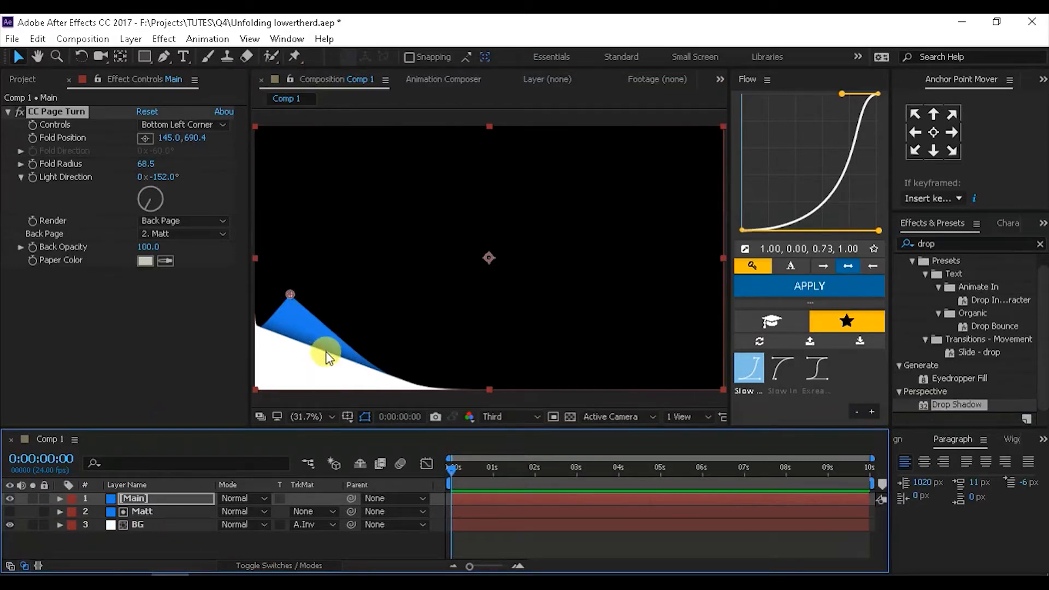
# - Apply Drop Shadow to Main and set the preview resolution to Full
pyautogui.click(949, 409)
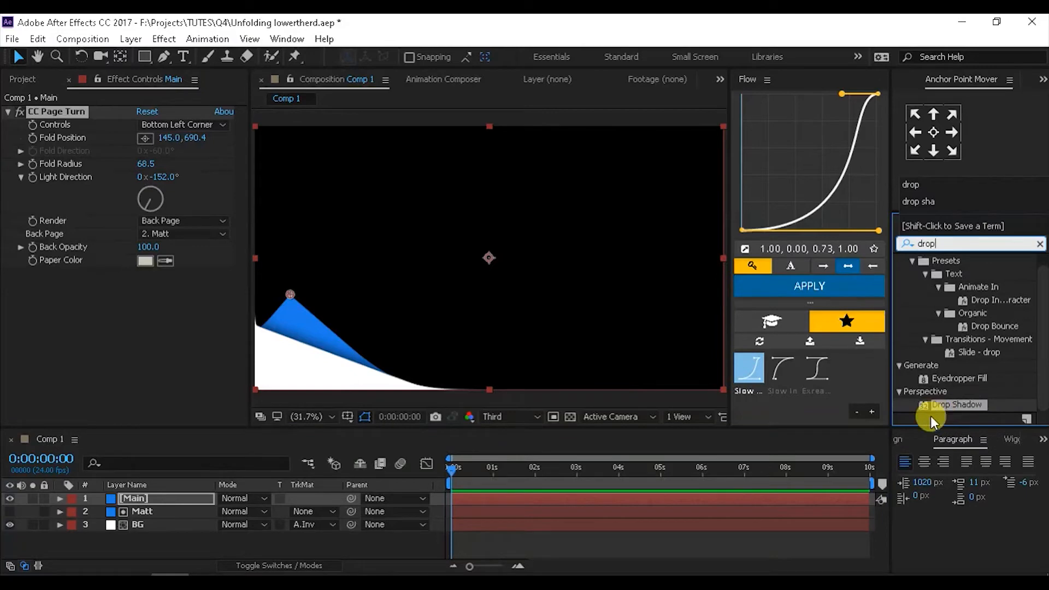
pyautogui.moveTo(920, 409); pyautogui.dragTo(146, 501)
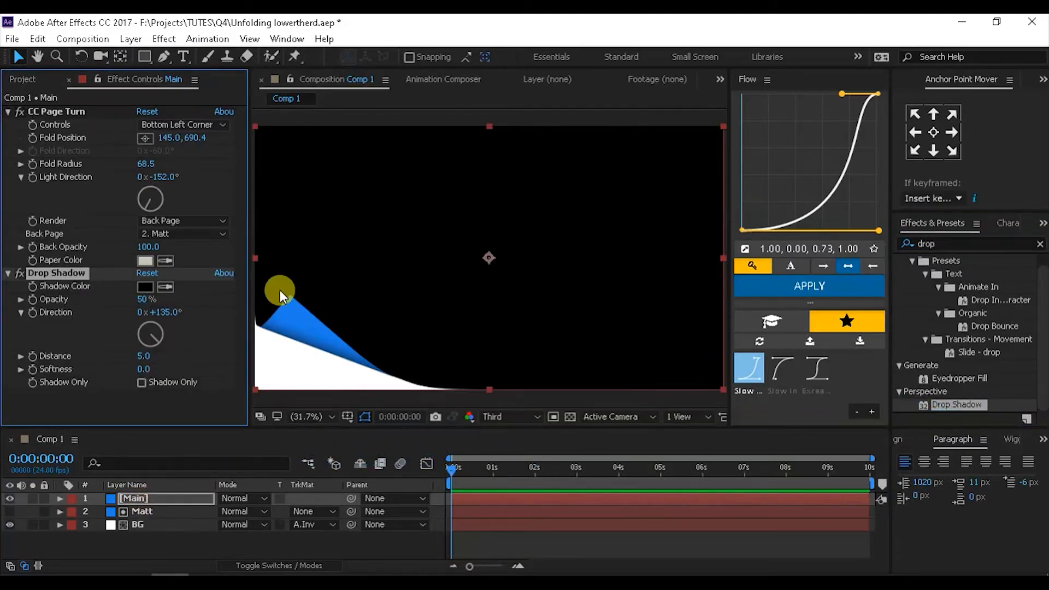
pyautogui.scroll(5, 352, 352)
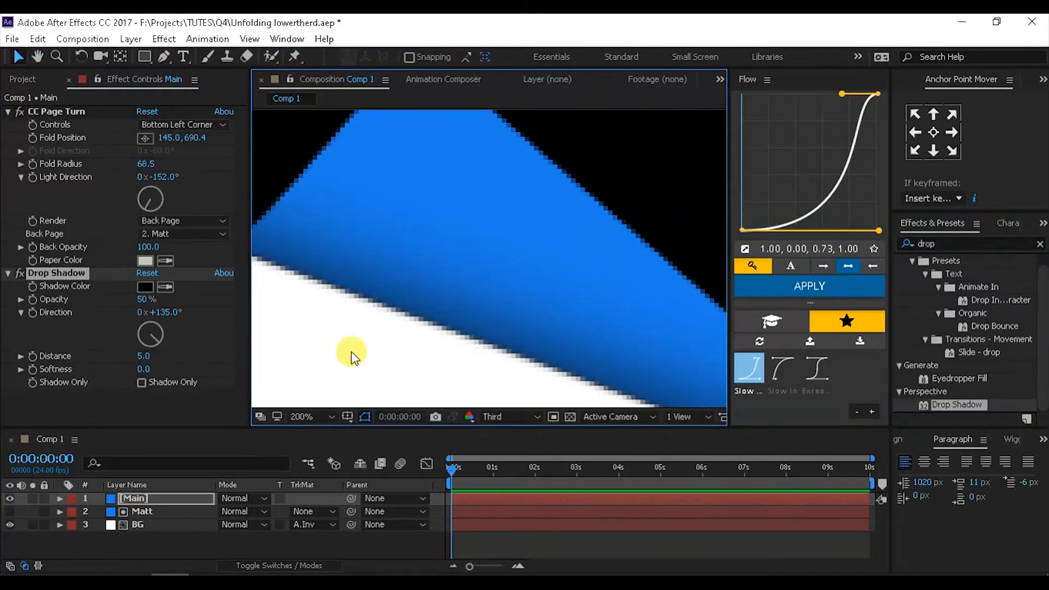
pyautogui.moveTo(352, 352); pyautogui.dragTo(395, 286)
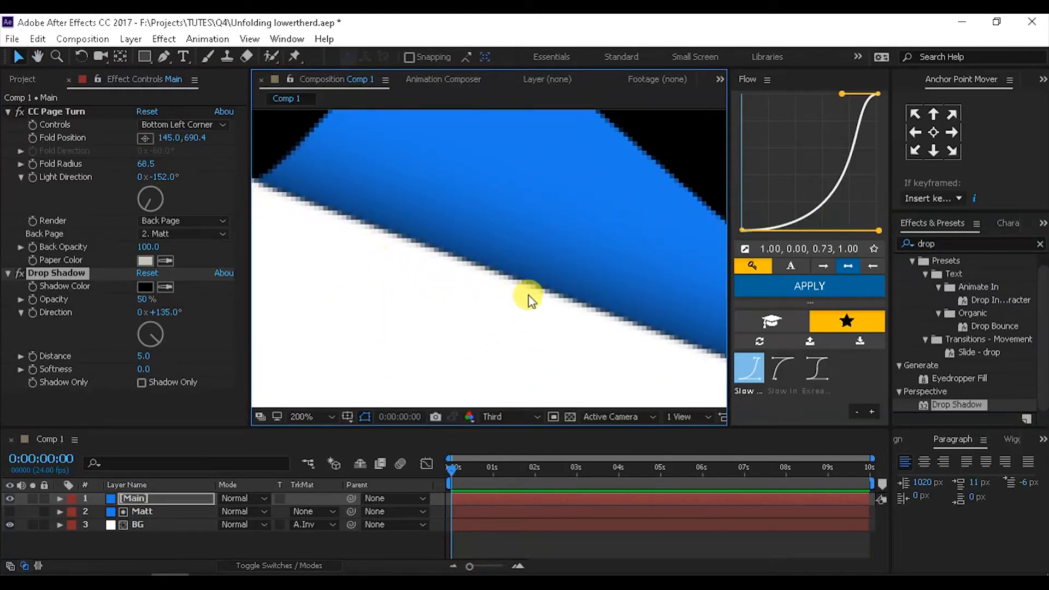
pyautogui.click(502, 418)
pyautogui.click(495, 452)
# - Set the shadow to Direction 249°, Distance 5.4 and Softness 98
pyautogui.click(152, 348)
pyautogui.moveTo(153, 349); pyautogui.dragTo(137, 338)
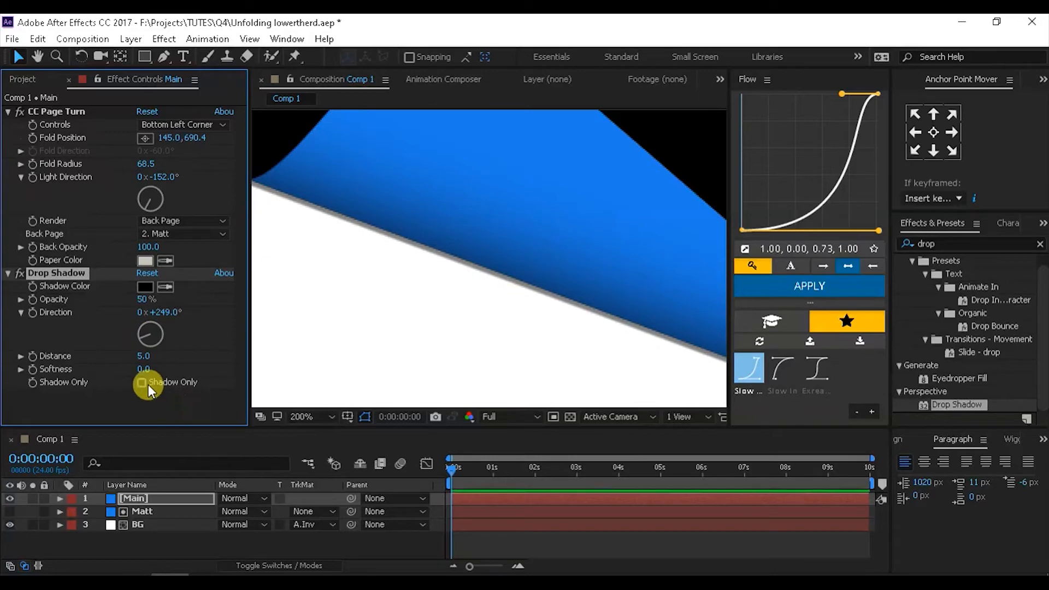
pyautogui.moveTo(143, 355); pyautogui.dragTo(84, 351)
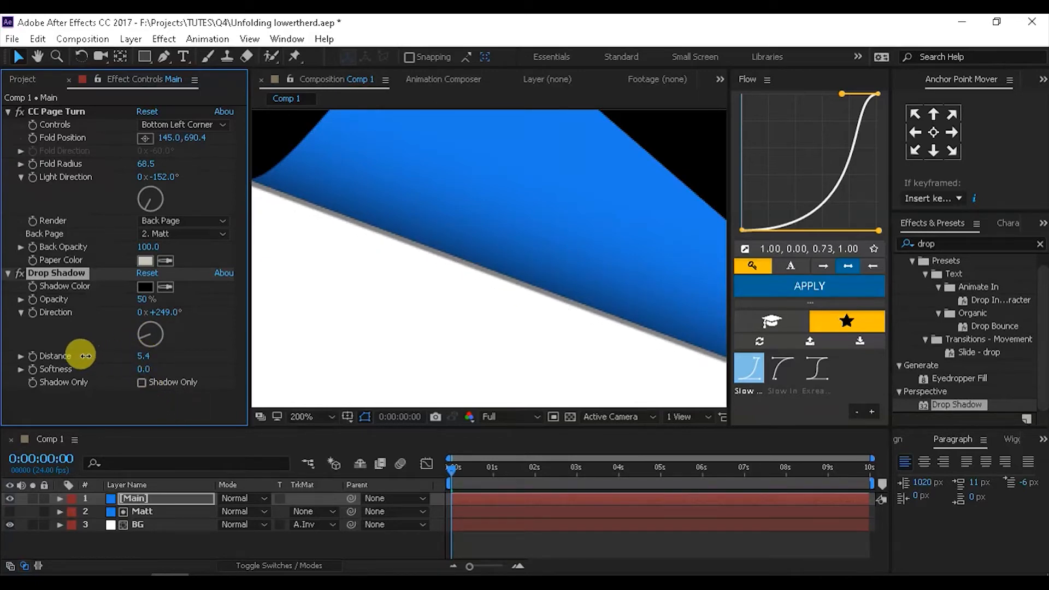
pyautogui.moveTo(145, 367); pyautogui.dragTo(219, 362)
pyautogui.scroll(-4, 421, 280)
pyautogui.moveTo(511, 290); pyautogui.dragTo(493, 290)
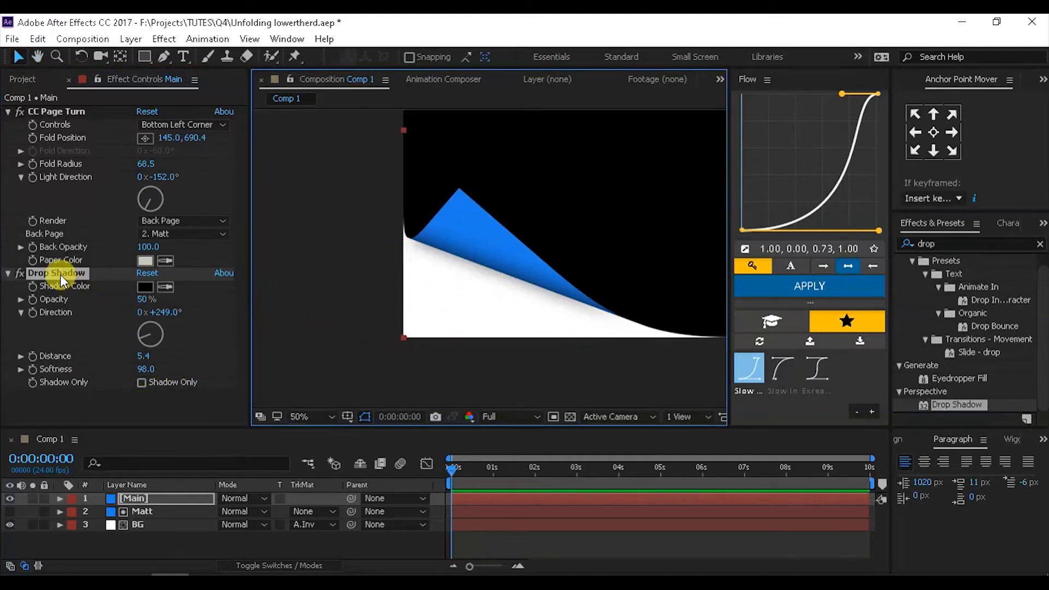
pyautogui.click(41, 273)
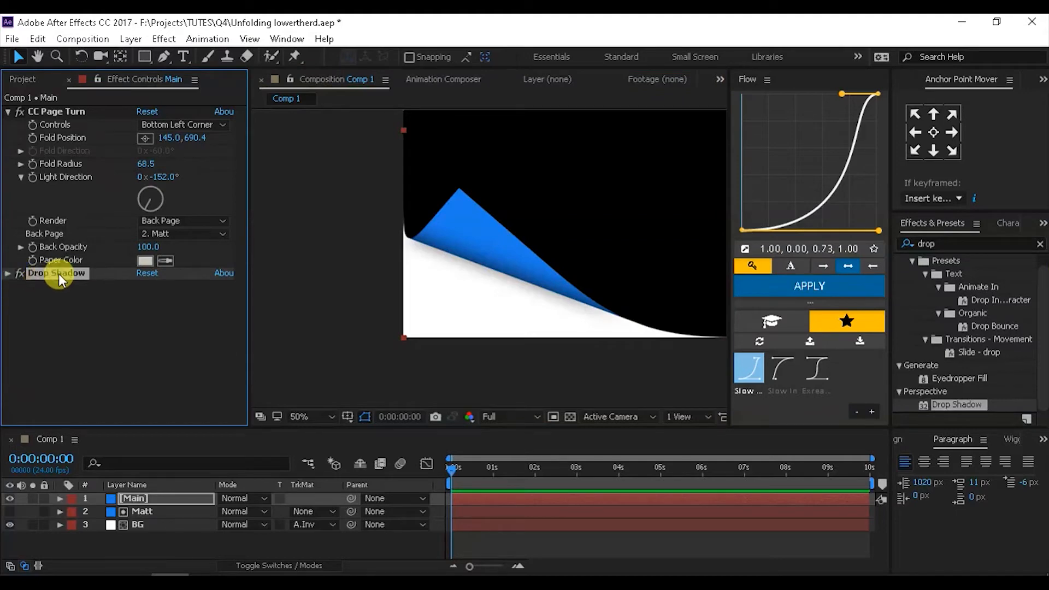
pyautogui.hotkey('ctrl', 'd')
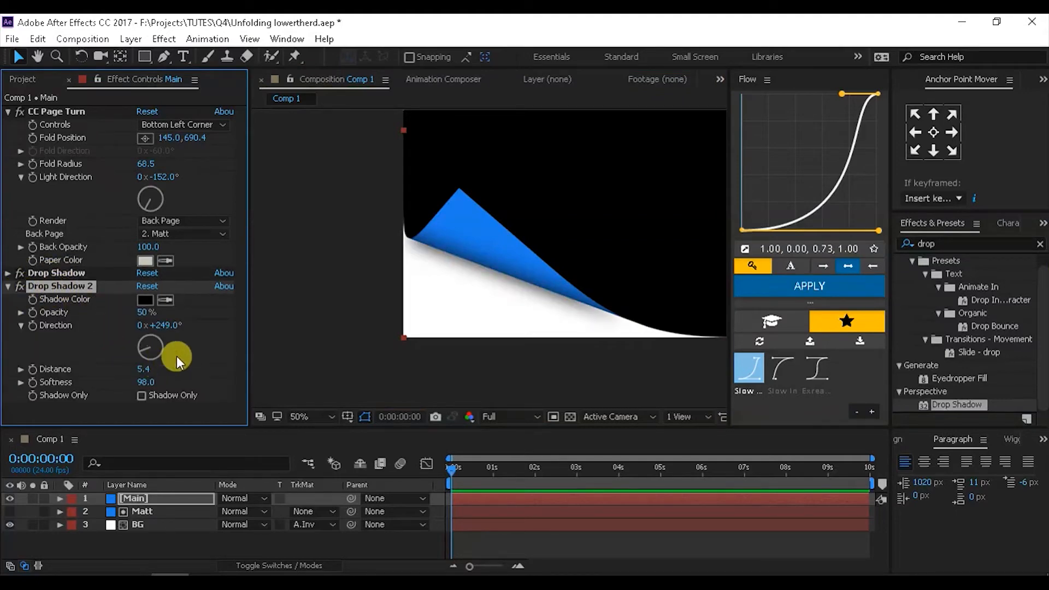
pyautogui.moveTo(145, 385); pyautogui.dragTo(179, 382)
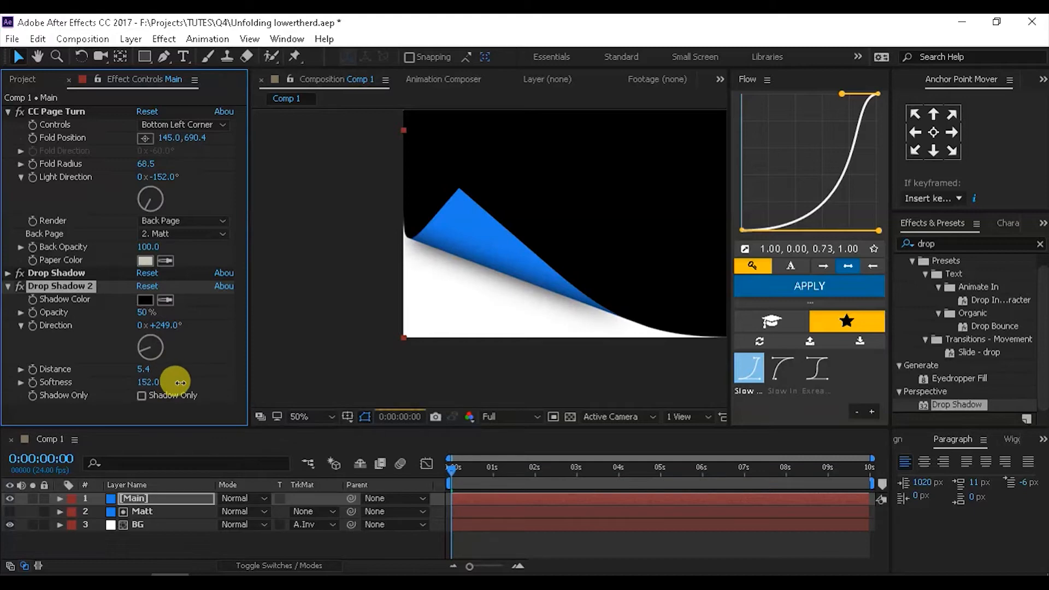
pyautogui.moveTo(143, 317); pyautogui.dragTo(160, 312)
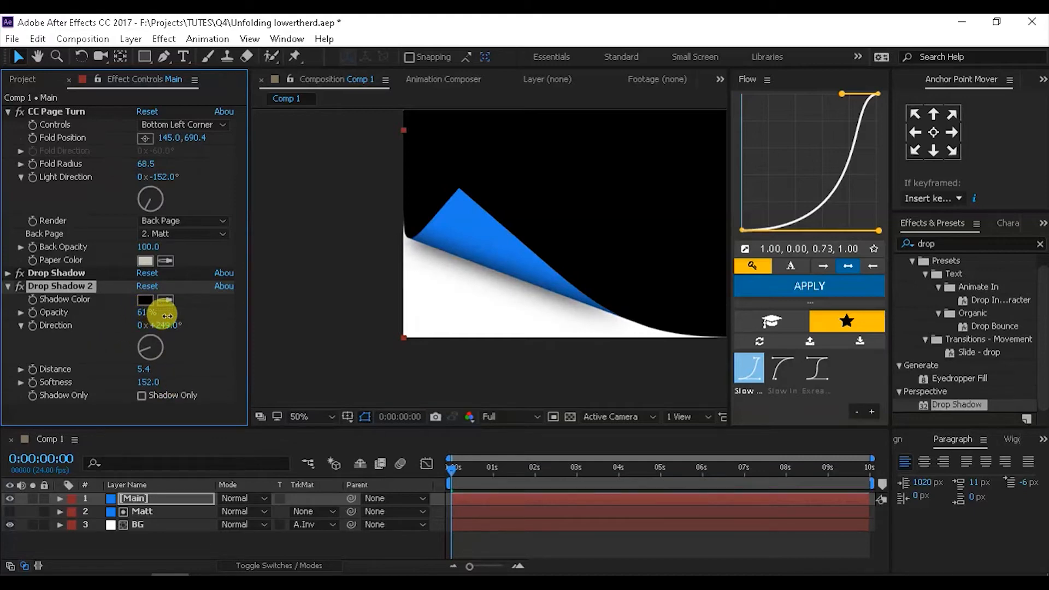
pyautogui.moveTo(139, 354); pyautogui.dragTo(141, 343)
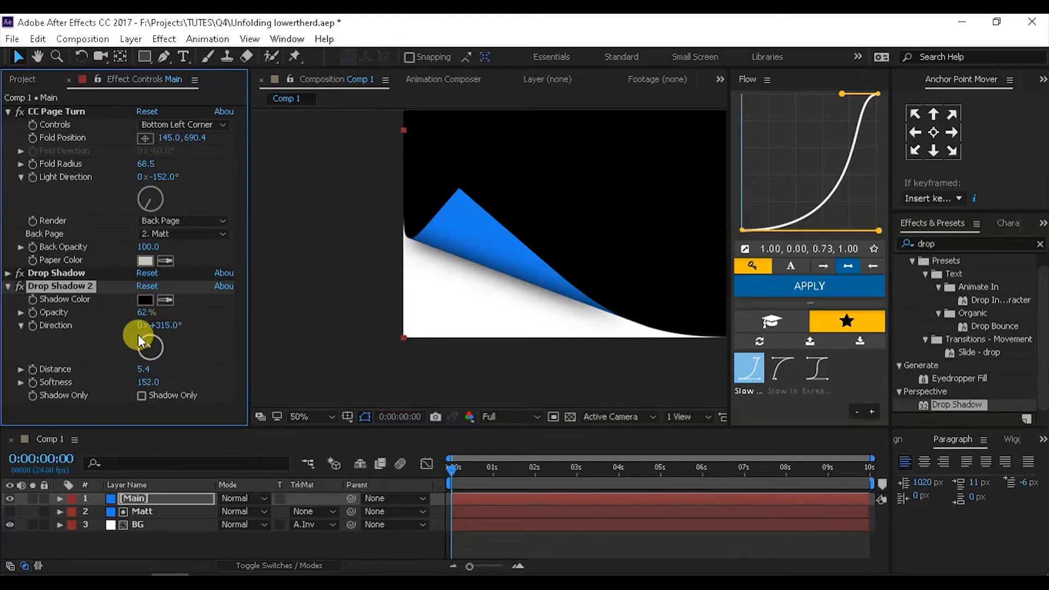
pyautogui.press(',')
pyautogui.press(',')
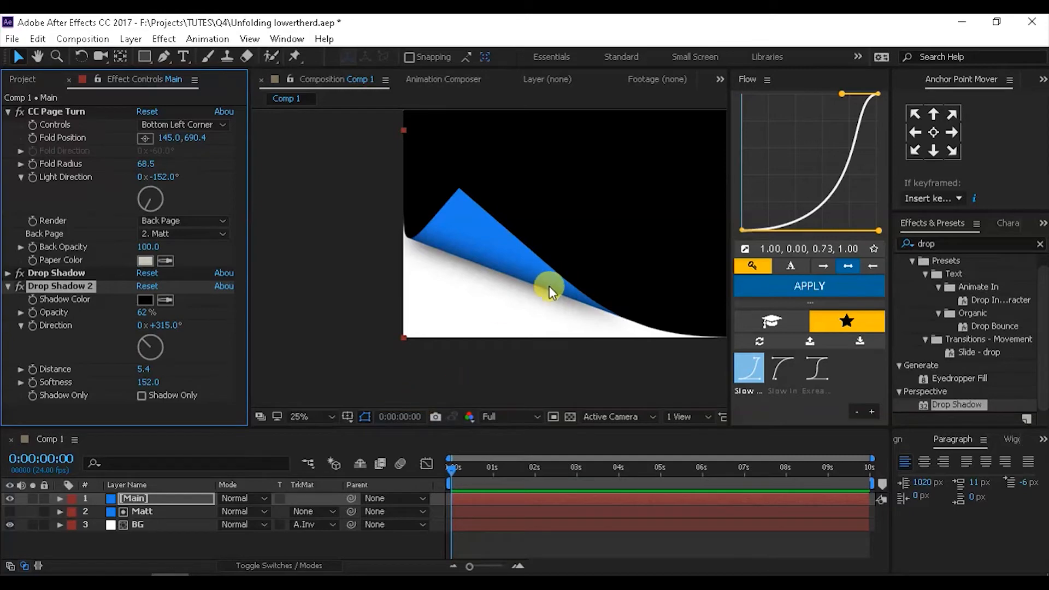
pyautogui.click(555, 304)
pyautogui.hotkey('shift', '/')
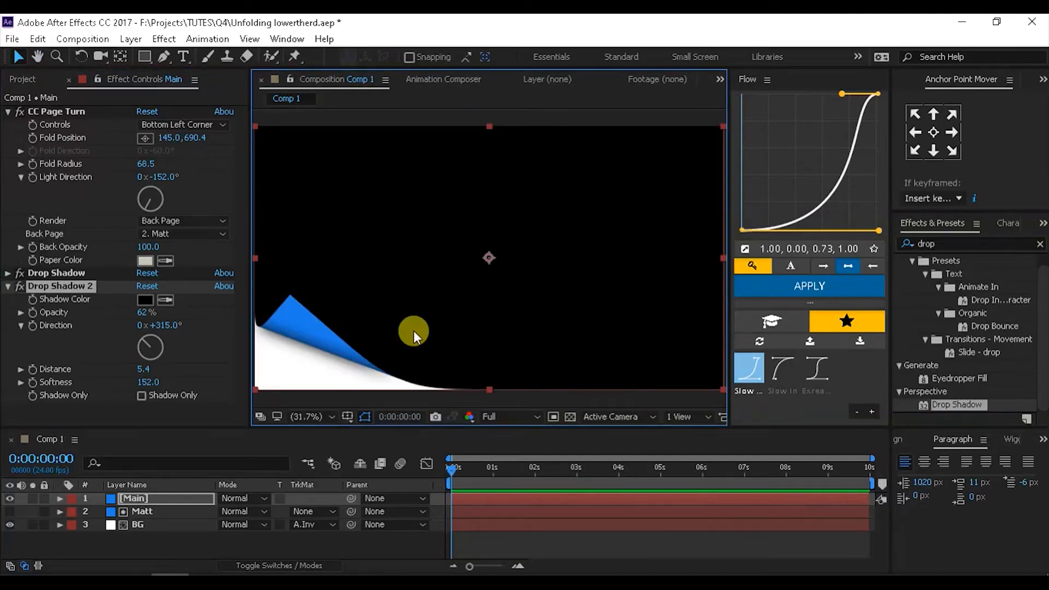
pyautogui.click(142, 549)
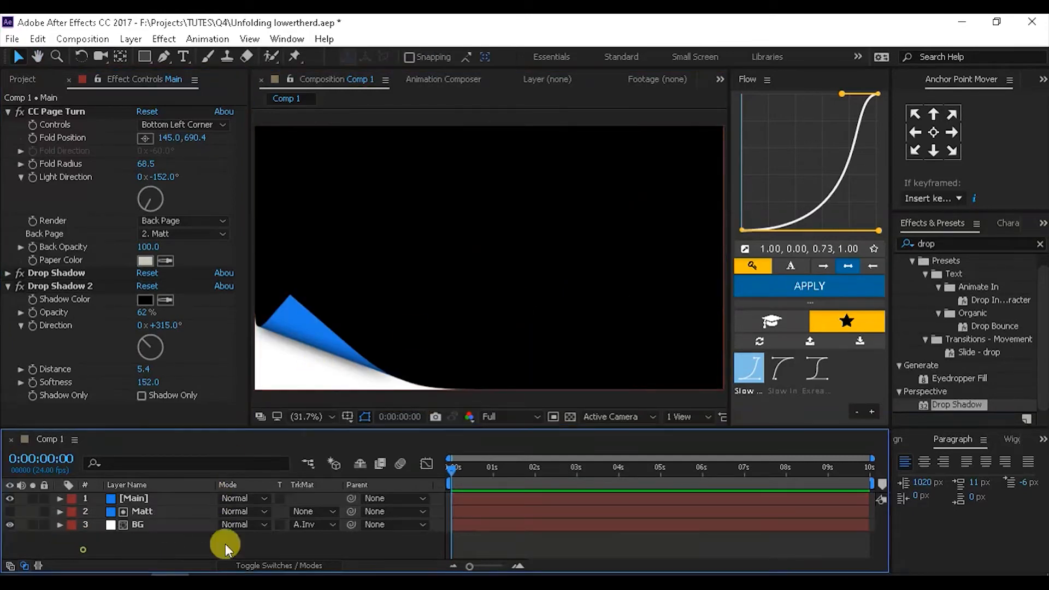
# - Check Main's curl against the transparency grid, then start a new text layer with the Horizontal Type tool
pyautogui.click(570, 416)
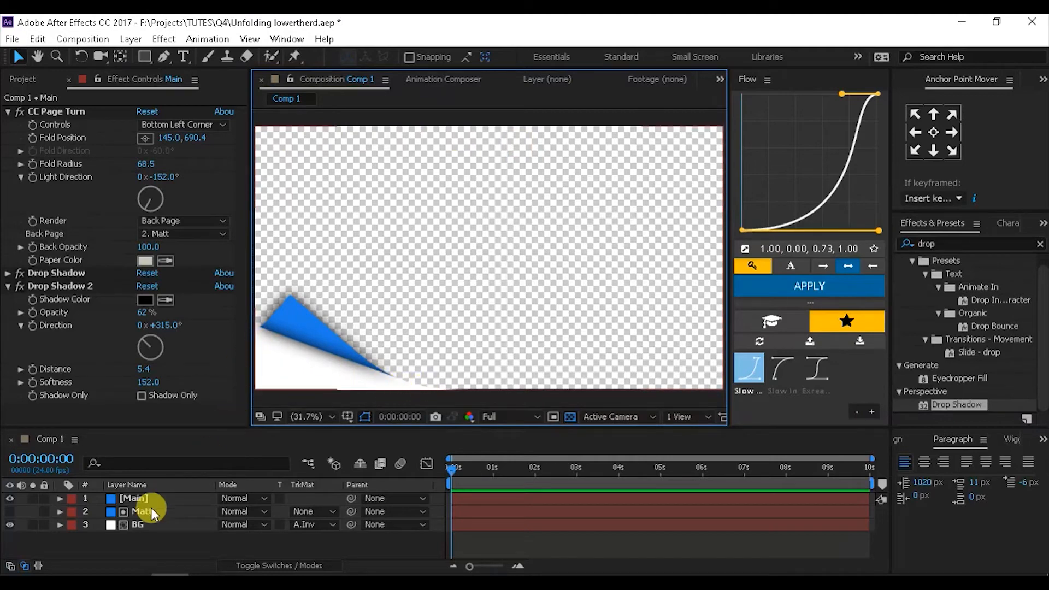
pyautogui.click(128, 504)
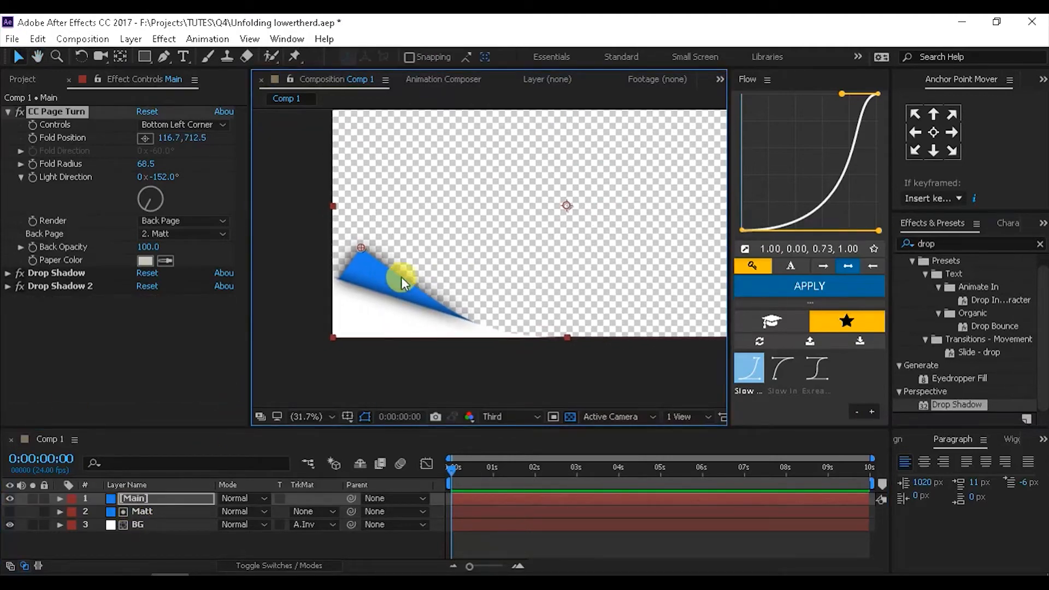
pyautogui.click(570, 417)
pyautogui.scroll(1, 401, 347)
pyautogui.moveTo(408, 345); pyautogui.dragTo(416, 345)
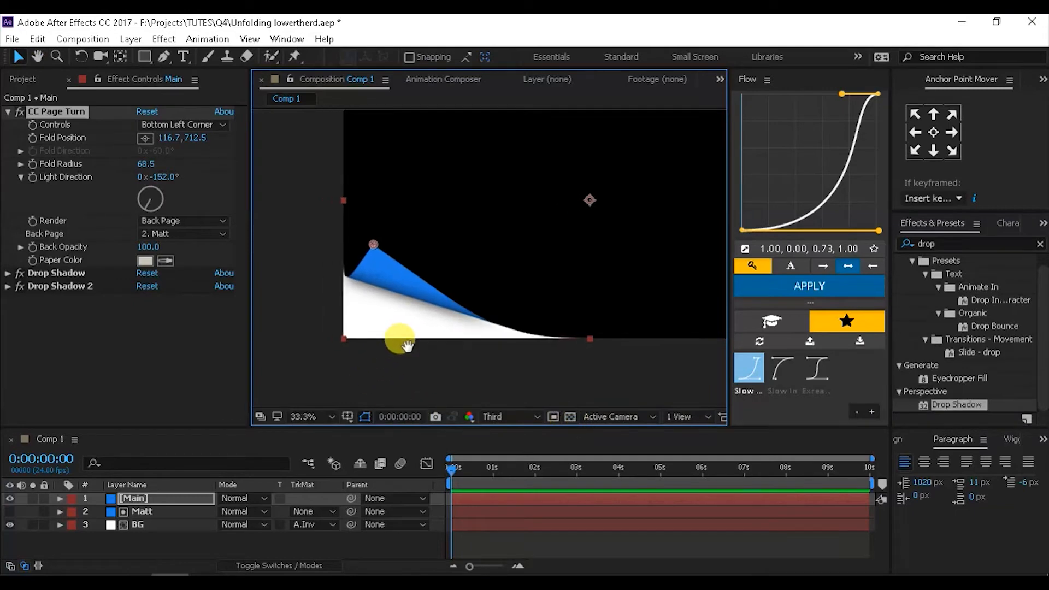
pyautogui.click(183, 56)
pyautogui.click(361, 313)
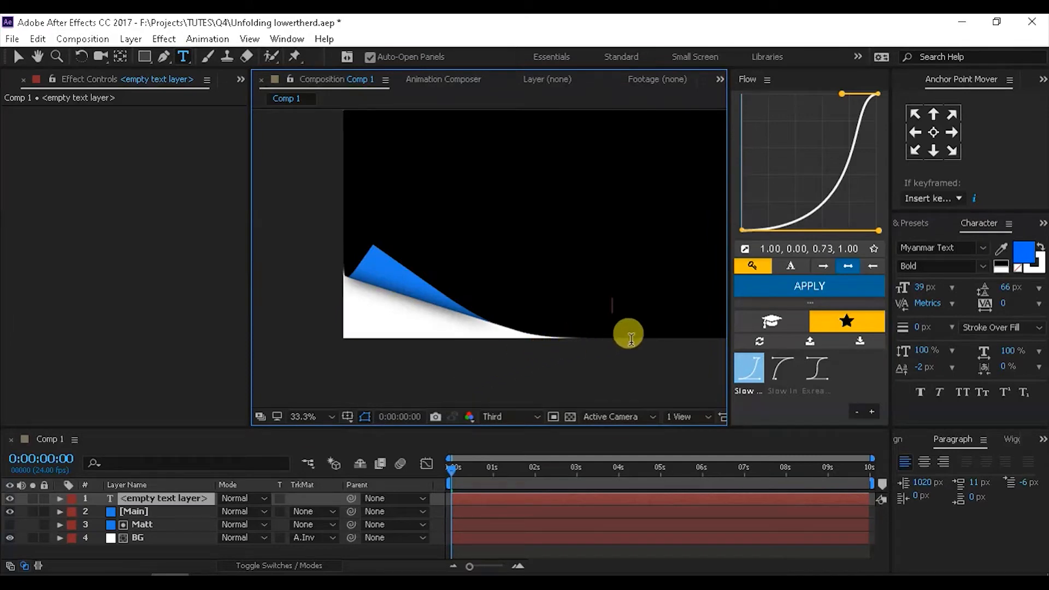
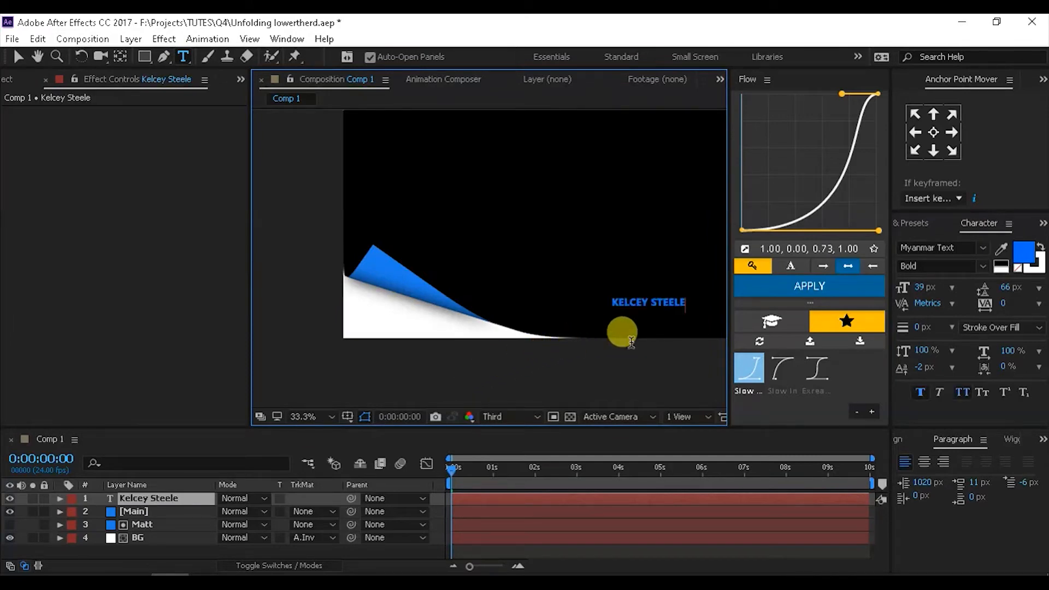
# - Paste the person's name as text and place it on the white paper, with title/action safe guides shown
pyautogui.press('Escape')
pyautogui.press('v')
pyautogui.moveTo(628, 305); pyautogui.dragTo(382, 301)
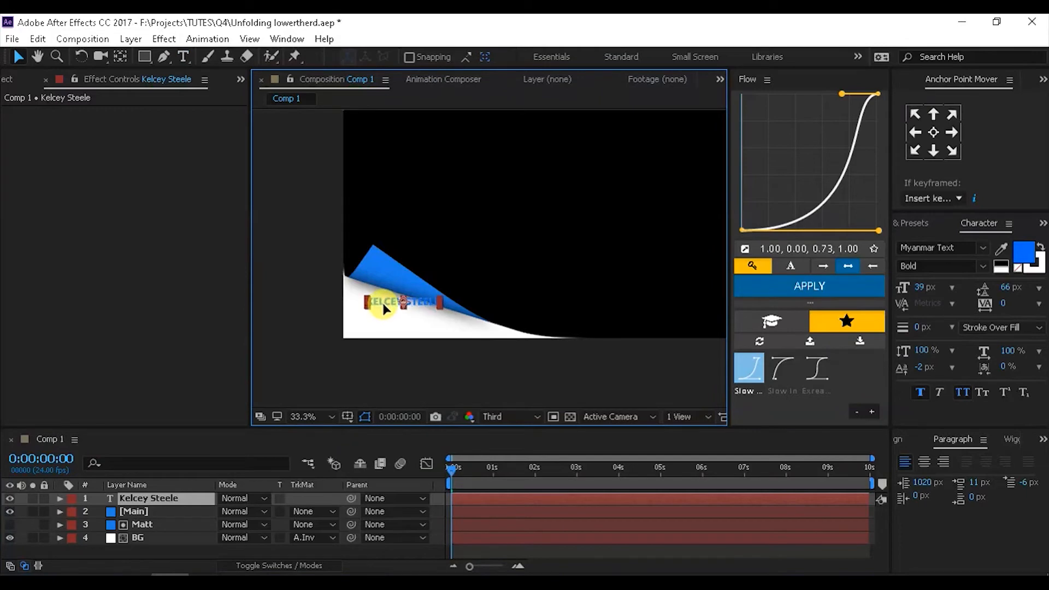
pyautogui.scroll(3, 382, 301)
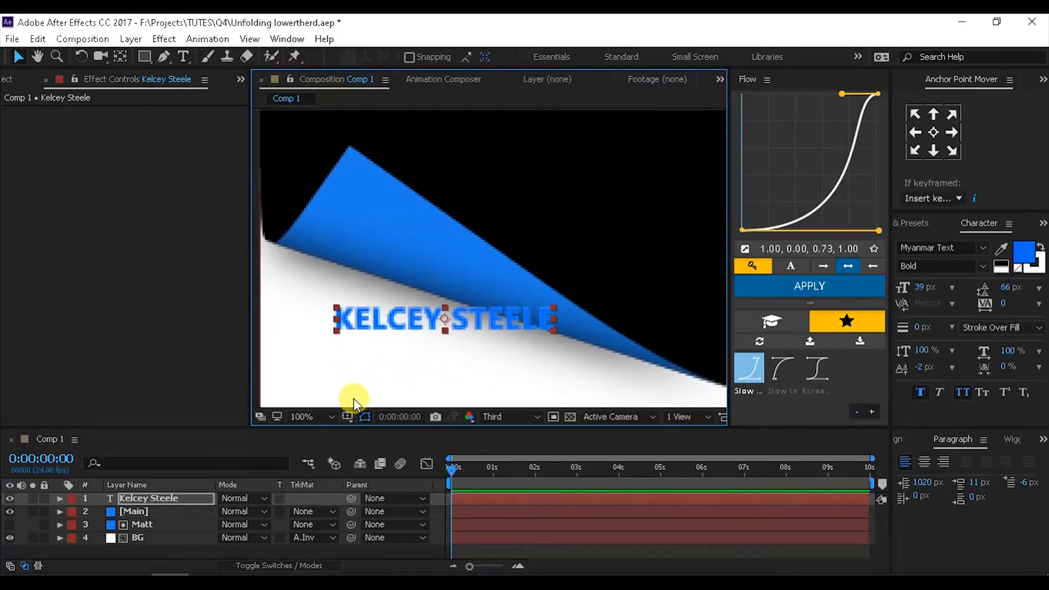
pyautogui.click(348, 416)
pyautogui.click(369, 428)
pyautogui.moveTo(361, 324); pyautogui.dragTo(415, 274)
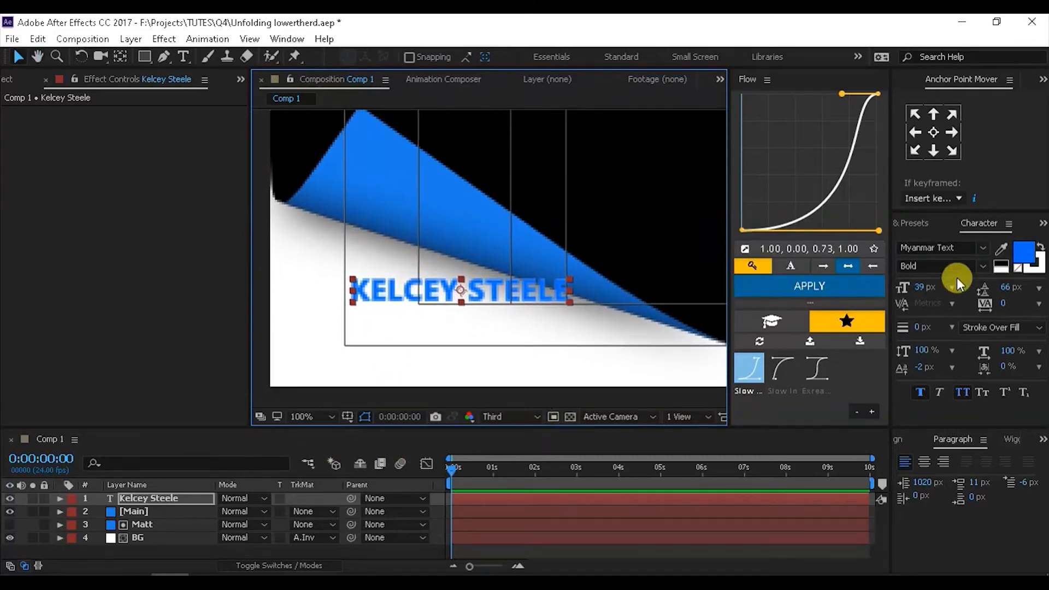
# - Anchor the name text at its bottom-left and scale it to 143%
pyautogui.click(915, 150)
pyautogui.press('s')
pyautogui.moveTo(234, 511); pyautogui.dragTo(267, 506)
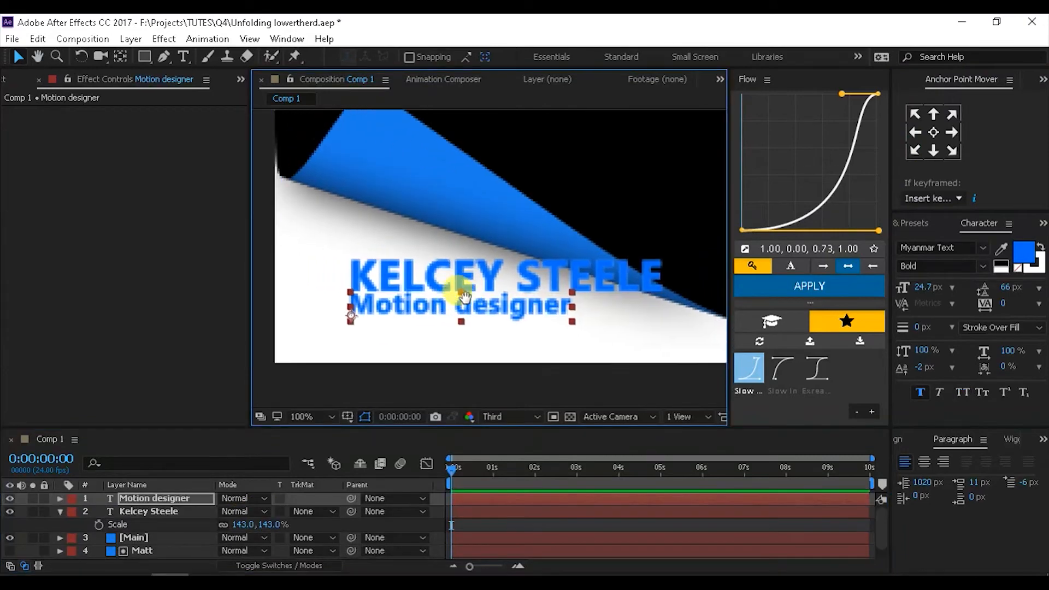
pyautogui.moveTo(465, 297); pyautogui.dragTo(477, 293)
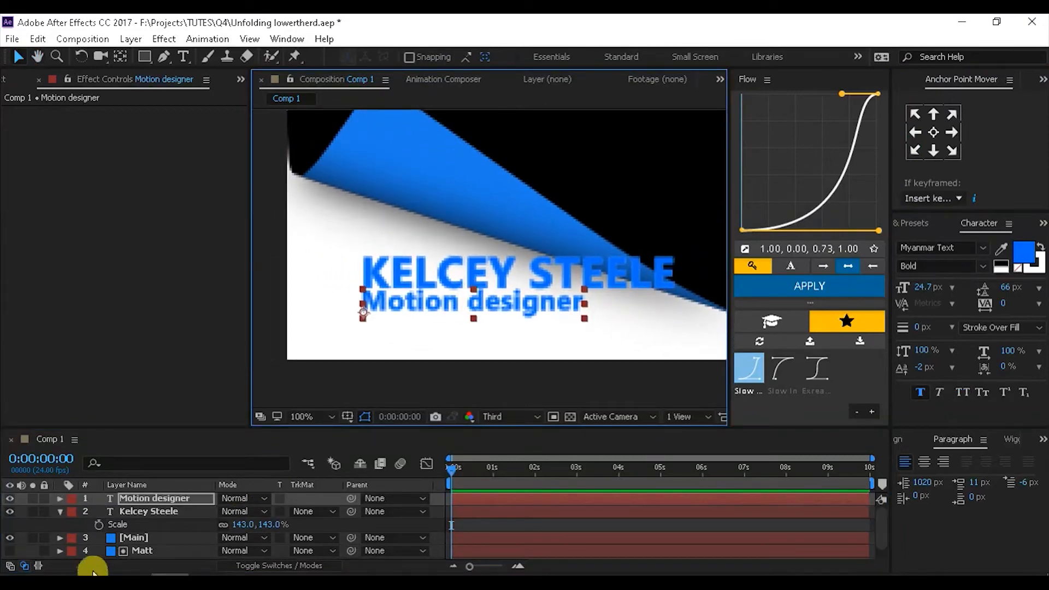
# - Move the name and Motion designer text layers beneath Main, just above Matt
pyautogui.keyDown('shift'); pyautogui.click(153, 512); pyautogui.keyUp('shift')
pyautogui.scroll(-1, 87, 520)
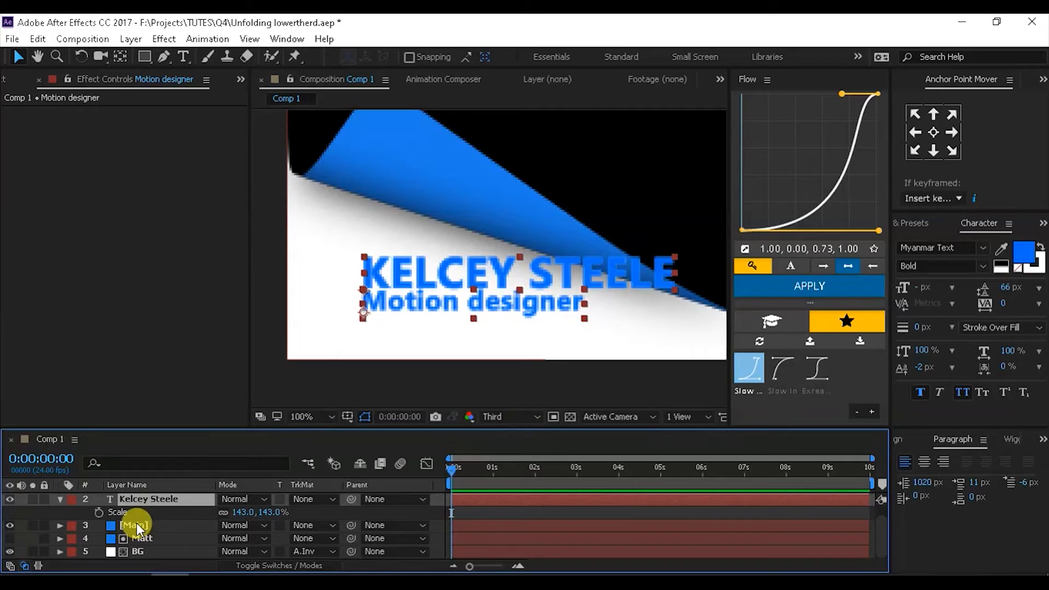
pyautogui.moveTo(146, 497); pyautogui.dragTo(150, 531)
pyautogui.scroll(1, 115, 536)
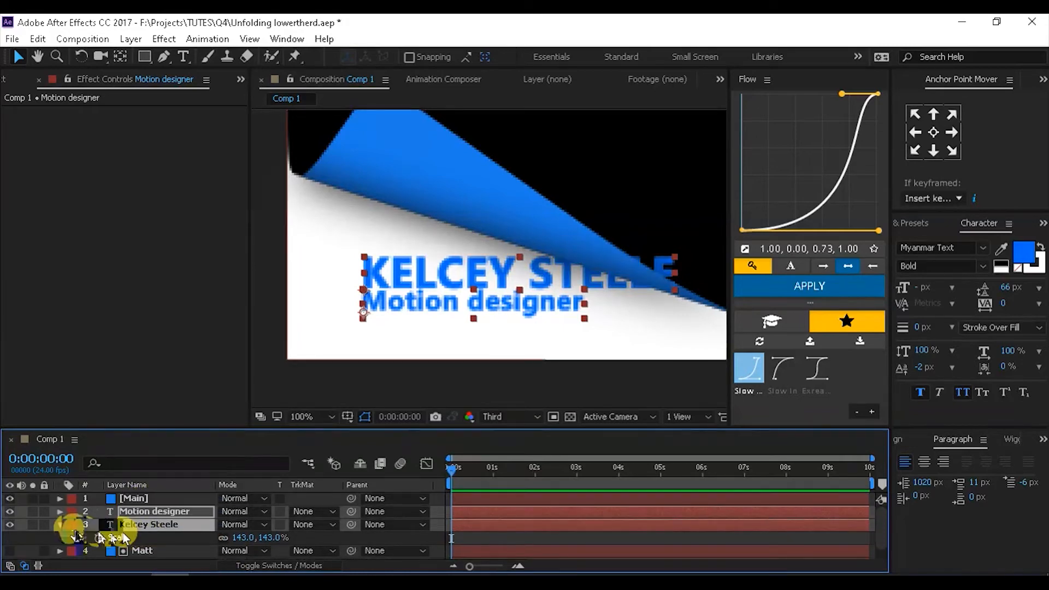
pyautogui.click(59, 524)
pyautogui.moveTo(215, 428); pyautogui.dragTo(215, 393)
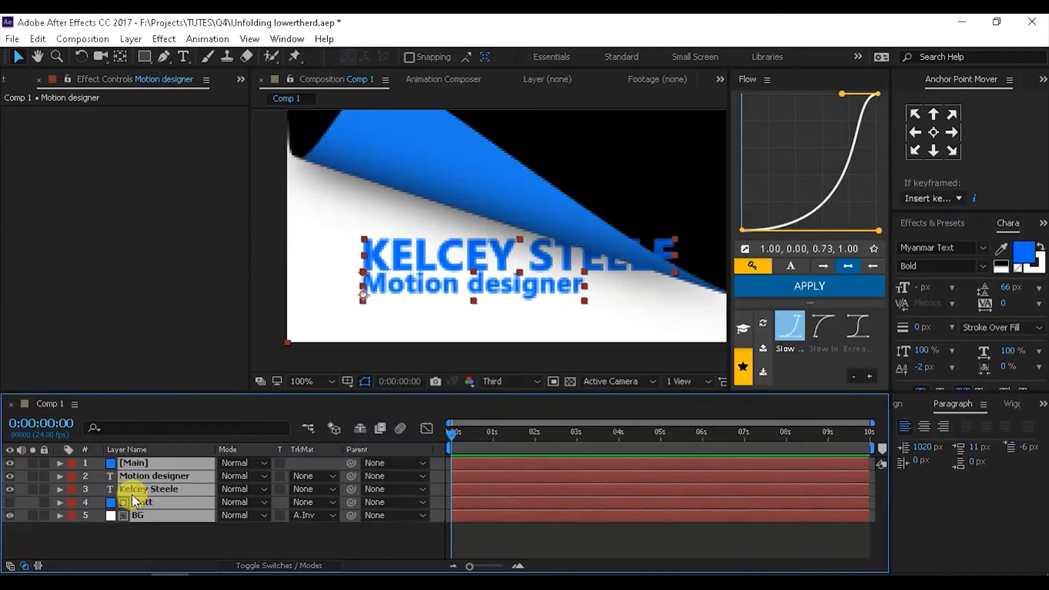
pyautogui.click(351, 535)
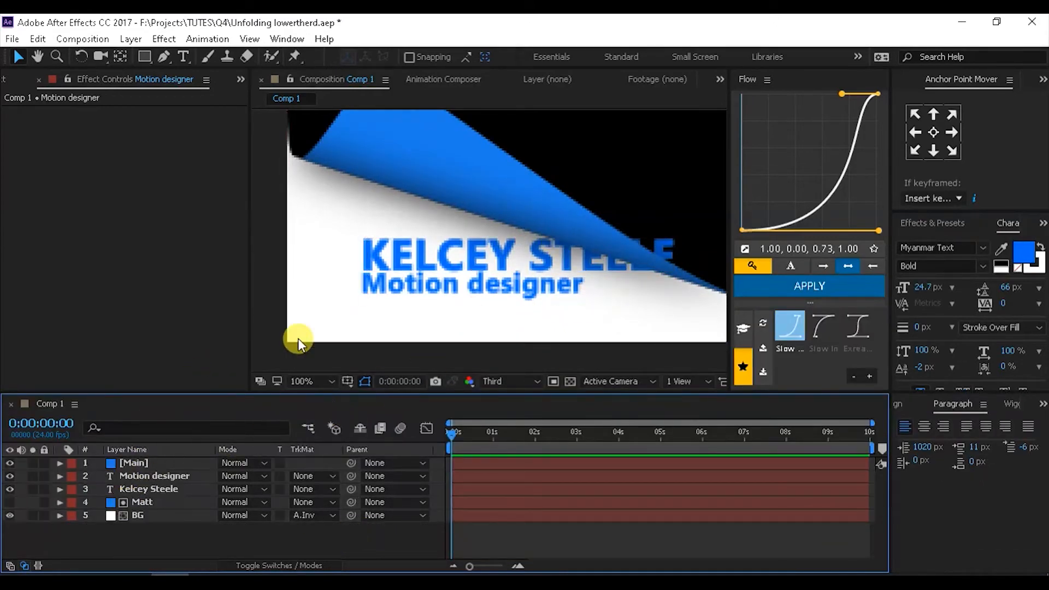
# - Reshape Main's page curl around the text by moving its fold point
pyautogui.click(263, 358)
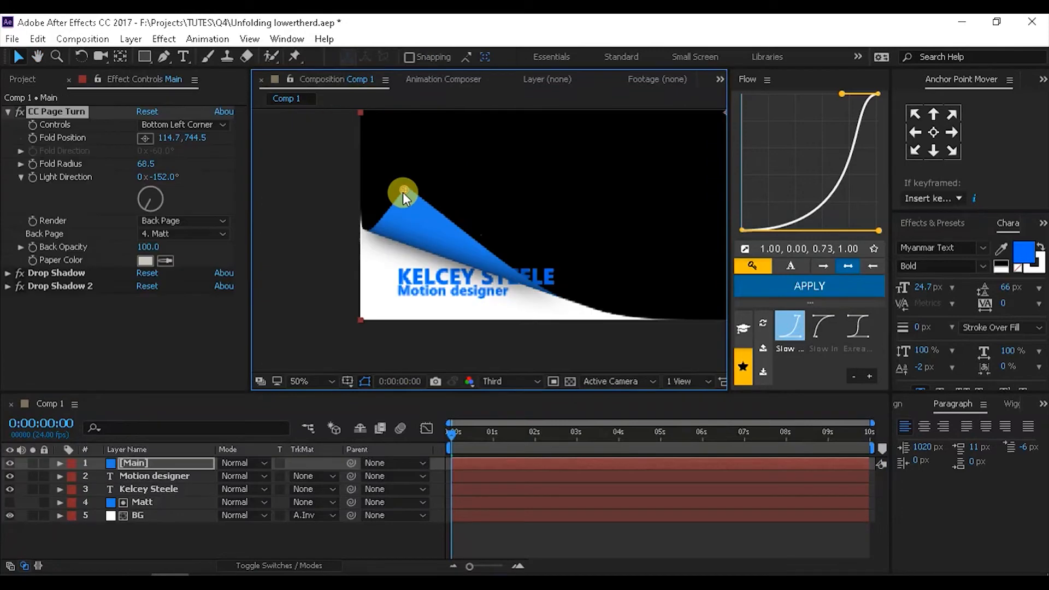
pyautogui.moveTo(403, 193); pyautogui.dragTo(406, 183)
pyautogui.click(445, 316)
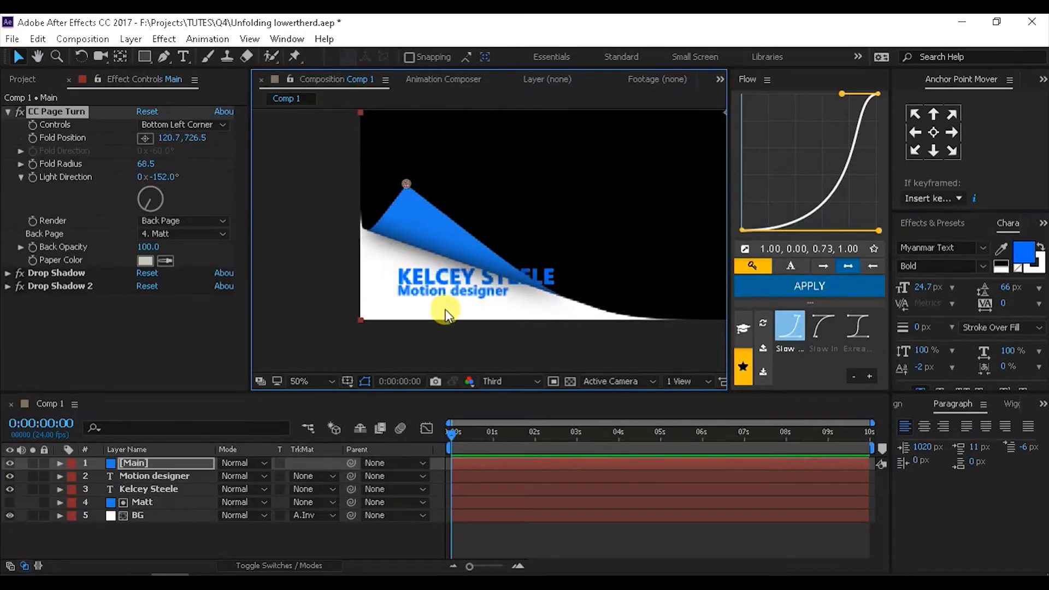
pyautogui.click(213, 472)
# - Pre-compose the name and title text layers into a precomp named 'text'
pyautogui.click(141, 475)
pyautogui.keyDown('ctrl'); pyautogui.click(143, 490); pyautogui.keyUp('ctrl')
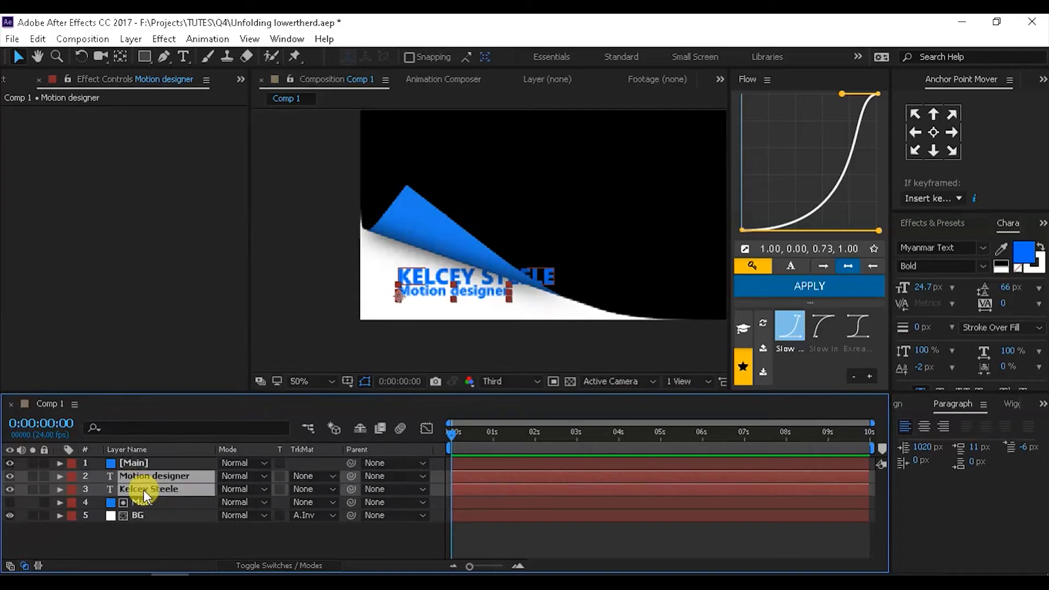
pyautogui.rightClick(144, 490)
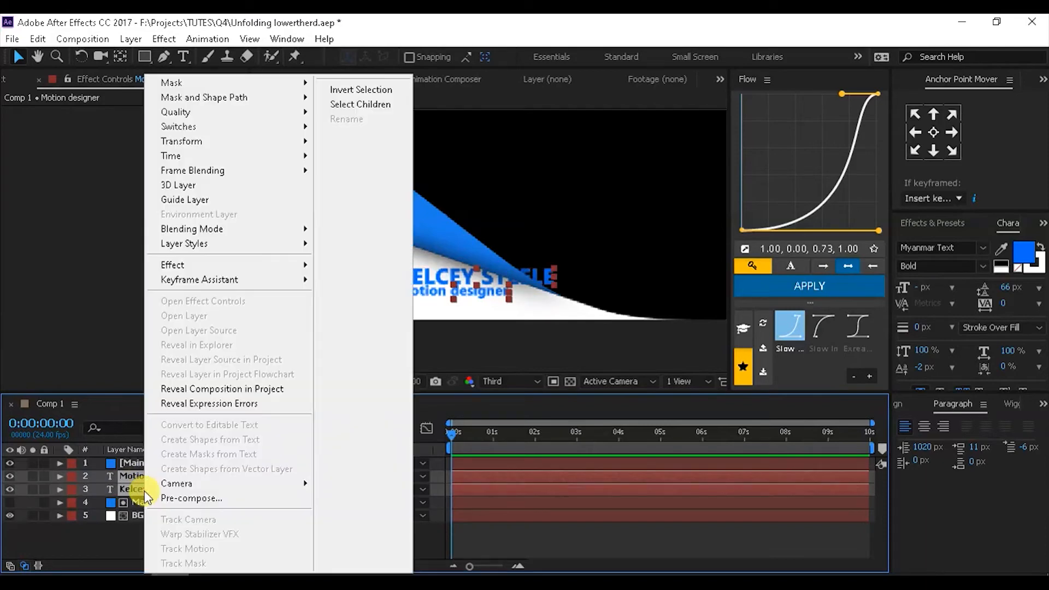
pyautogui.click(186, 498)
pyautogui.write('text')
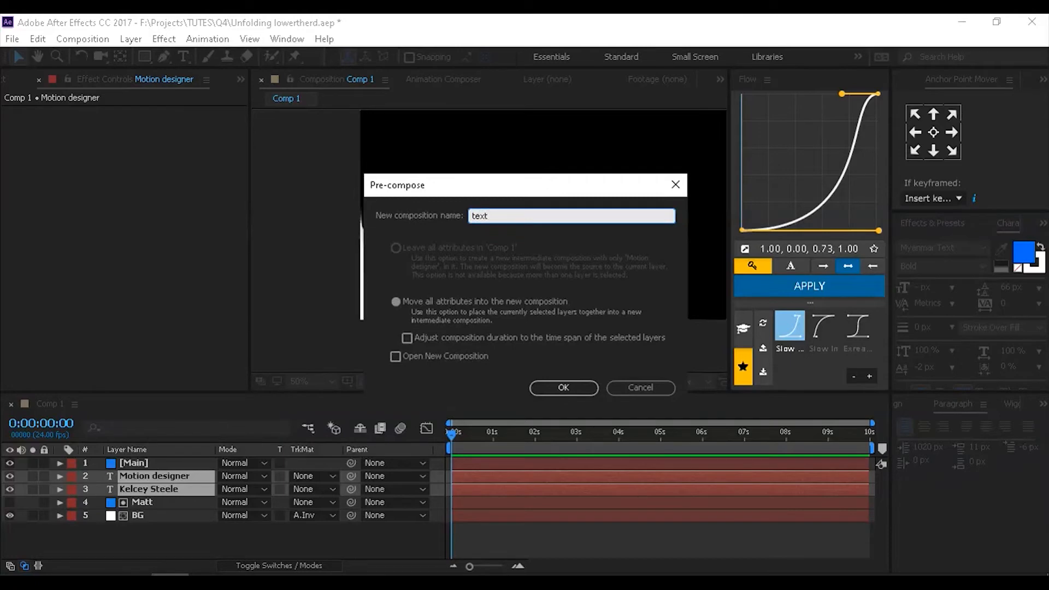
pyautogui.press('Return')
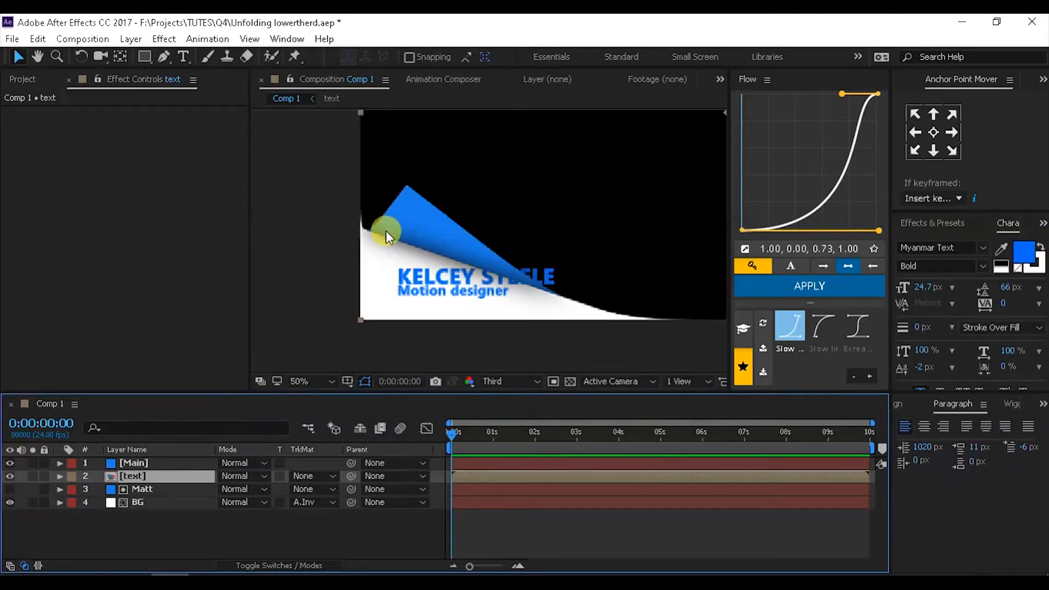
# - Duplicate Matt, place the text precomp between Matt 2 and Matt, and set it to Matt 2 Alpha Inverted
pyautogui.click(136, 488)
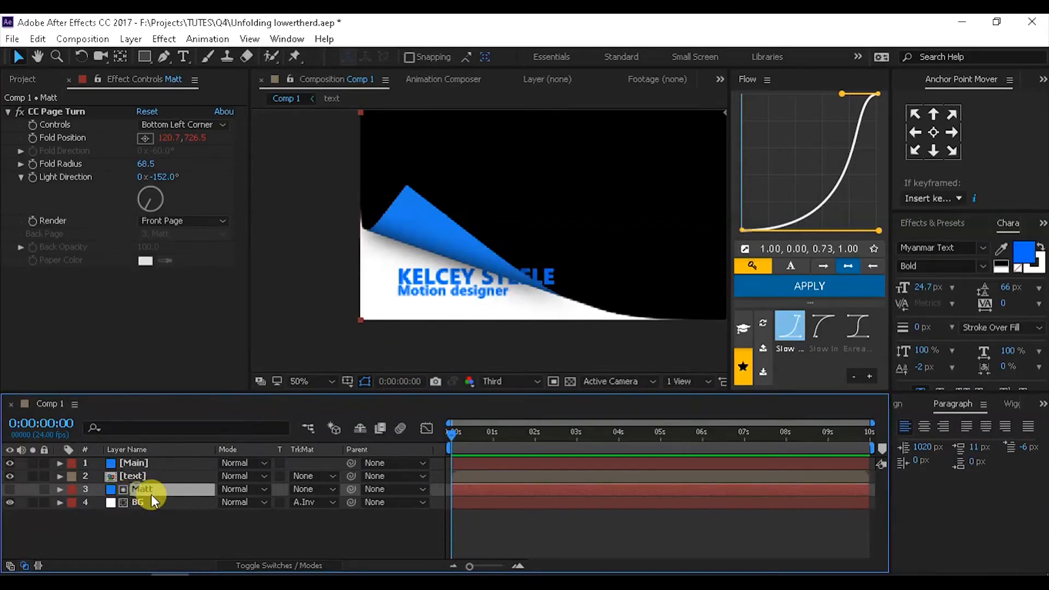
pyautogui.hotkey('ctrl', 'd')
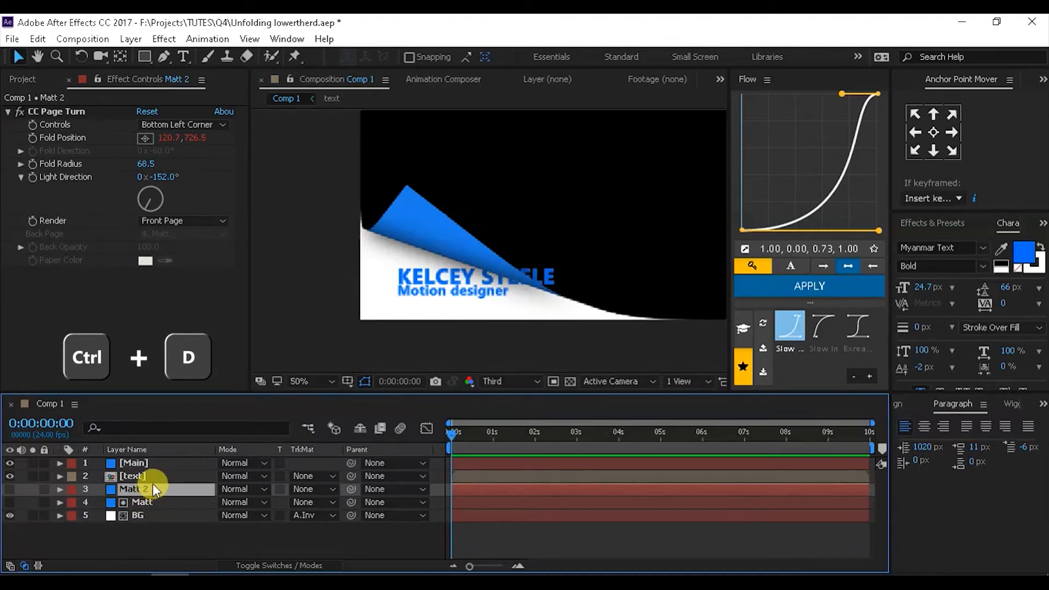
pyautogui.moveTo(139, 477); pyautogui.dragTo(138, 496)
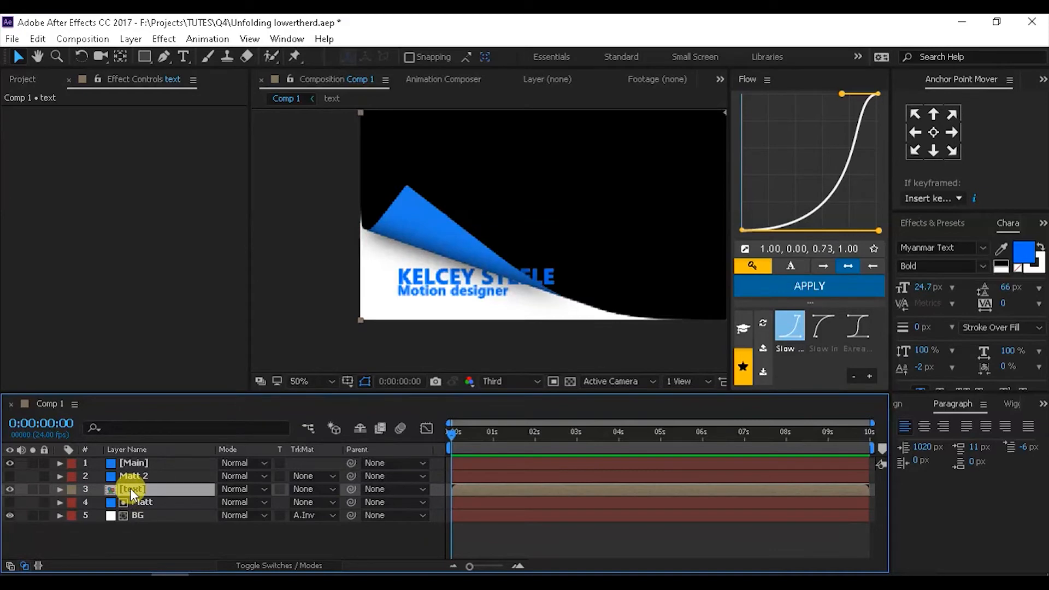
pyautogui.click(306, 490)
pyautogui.click(343, 440)
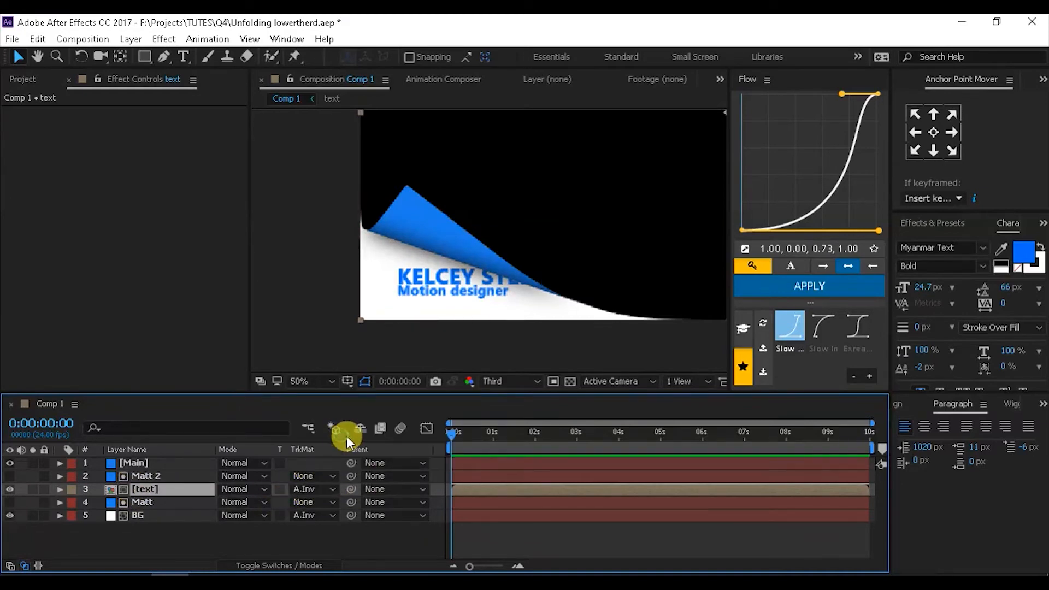
# - Drag Main's page-curl fold point up to 116.7, 656.5 to enlarge the curl
pyautogui.click(409, 244)
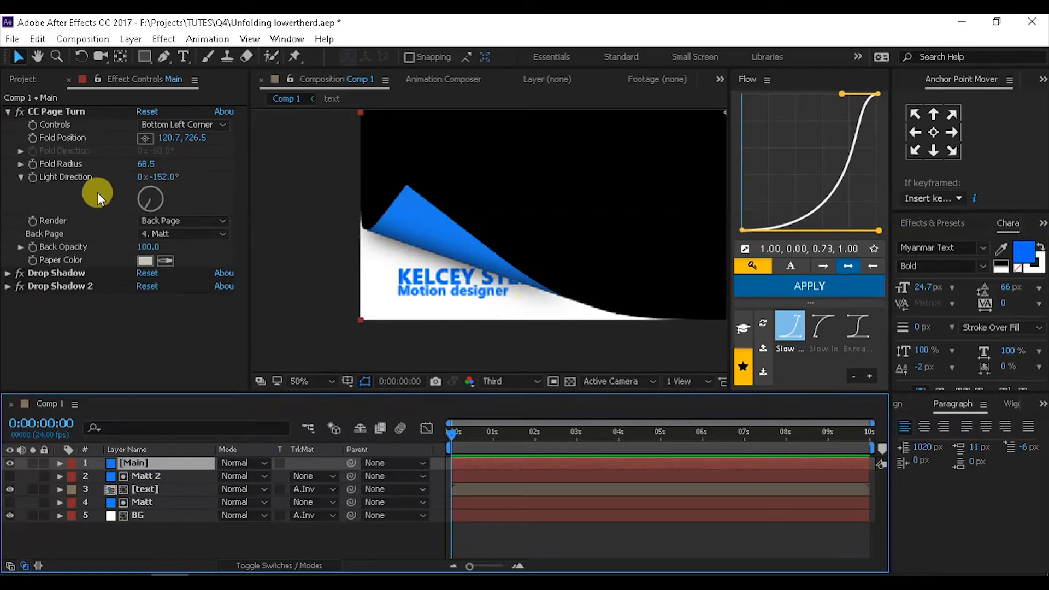
pyautogui.click(29, 122)
pyautogui.moveTo(416, 196); pyautogui.dragTo(405, 157)
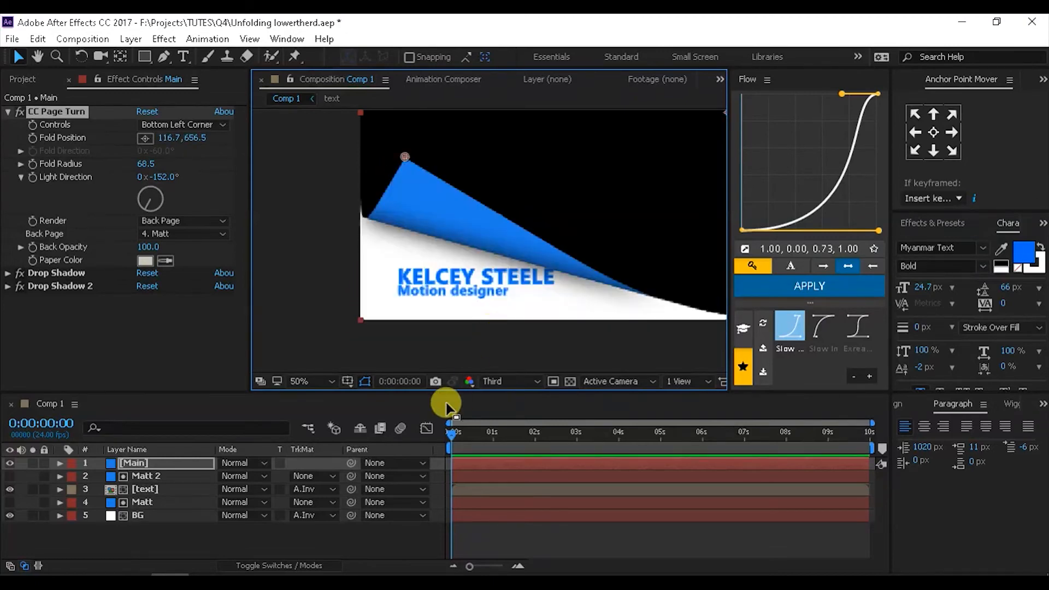
# - At 1:00, nudge Main's fold point slightly up and right
pyautogui.click(58, 430)
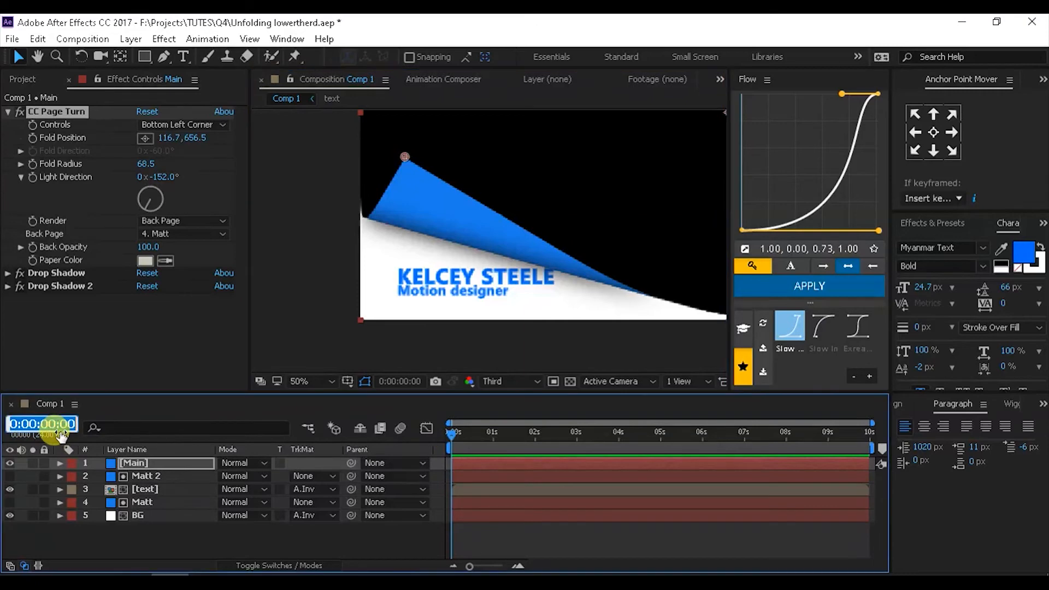
pyautogui.write('100')
pyautogui.press('Return')
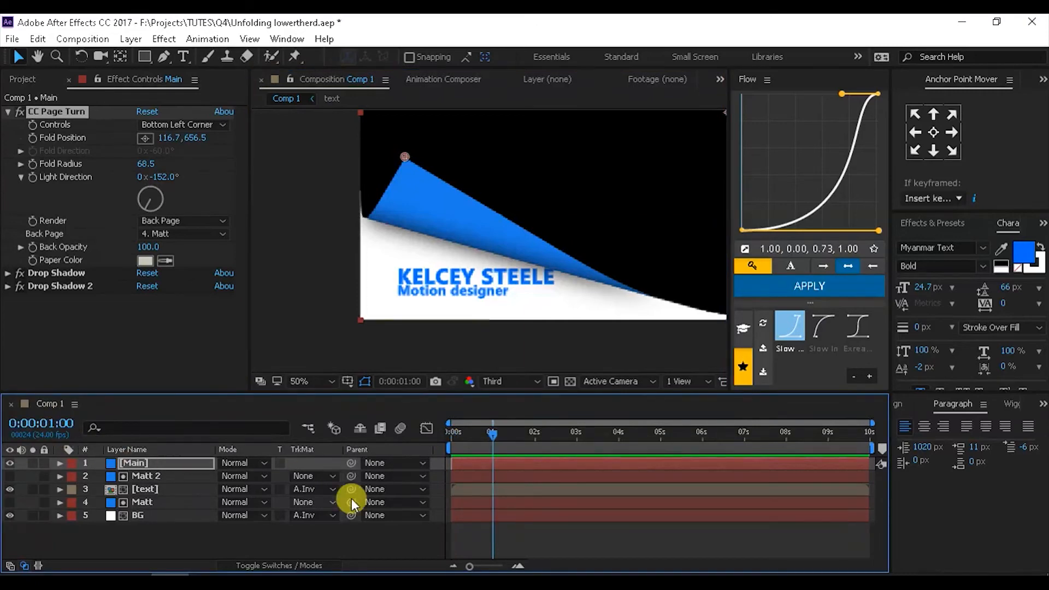
pyautogui.click(115, 464)
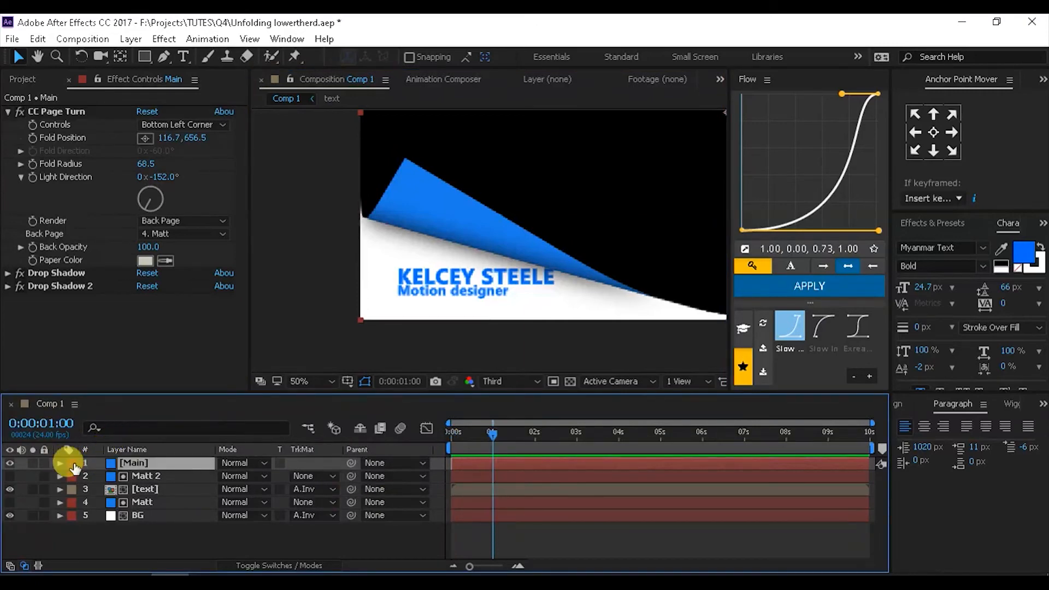
pyautogui.click(33, 141)
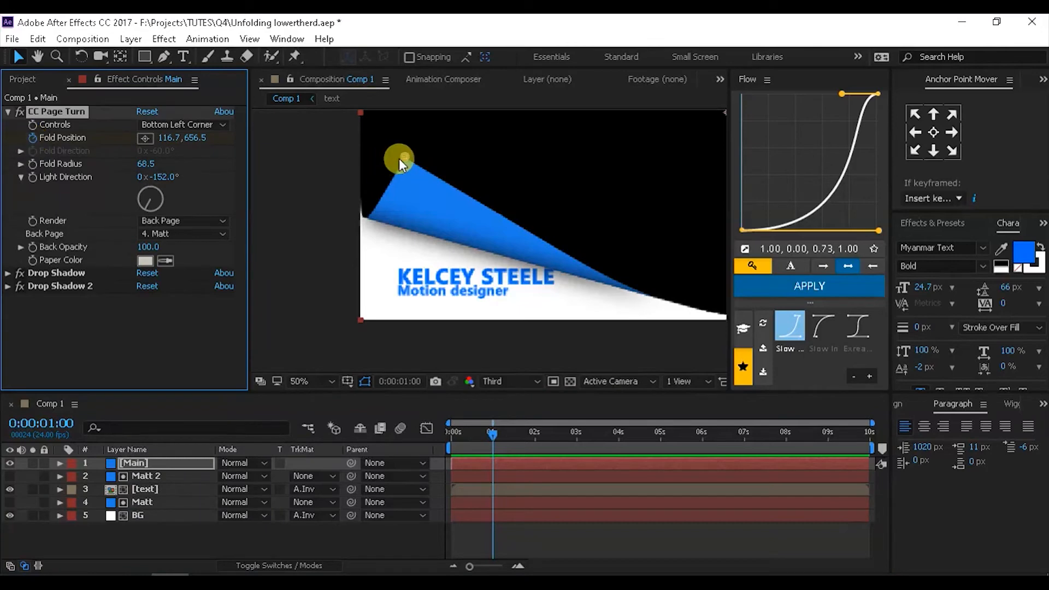
pyautogui.moveTo(407, 157); pyautogui.dragTo(409, 150)
# - Move the open-page Fold Position keyframe to about 1:15, scrub the reveal, and select both keyframes
pyautogui.click(503, 463)
pyautogui.press('u')
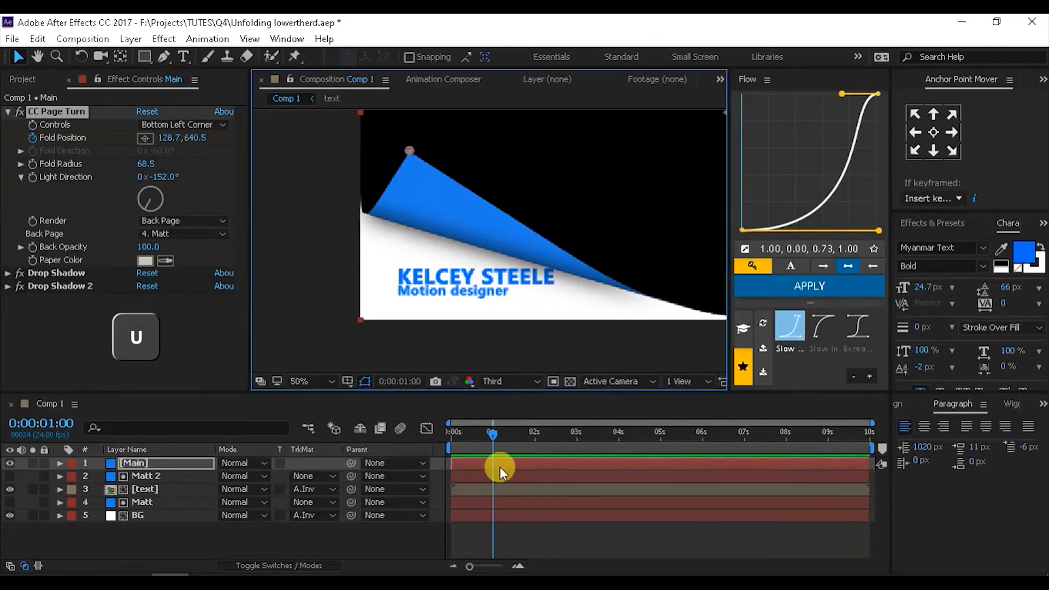
pyautogui.press('u')
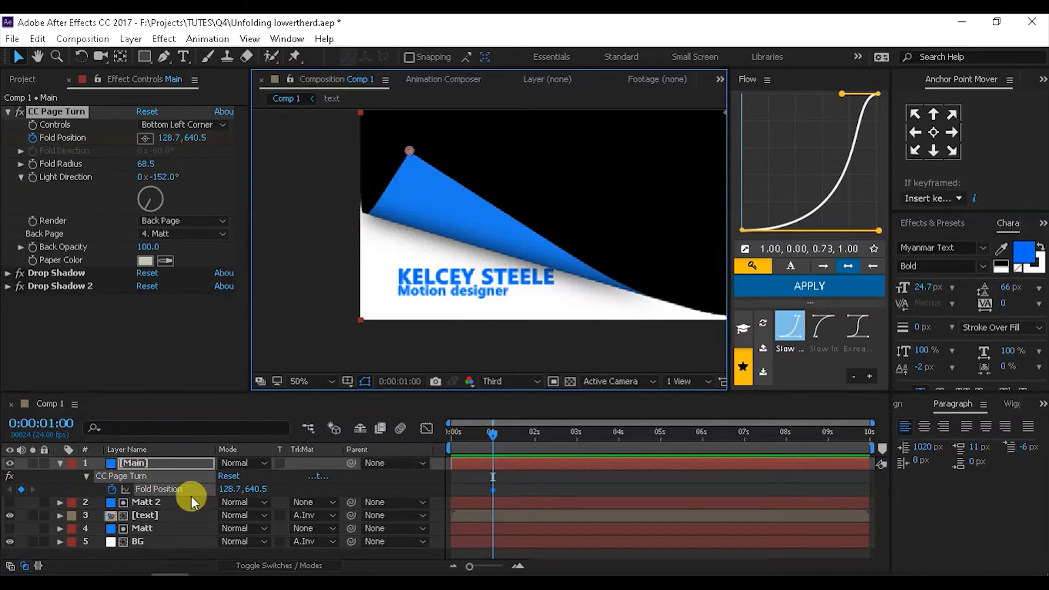
pyautogui.moveTo(510, 484)
pyautogui.mouseDown()
pyautogui.moveTo(475, 496)
pyautogui.moveTo(514, 489)
pyautogui.mouseUp()
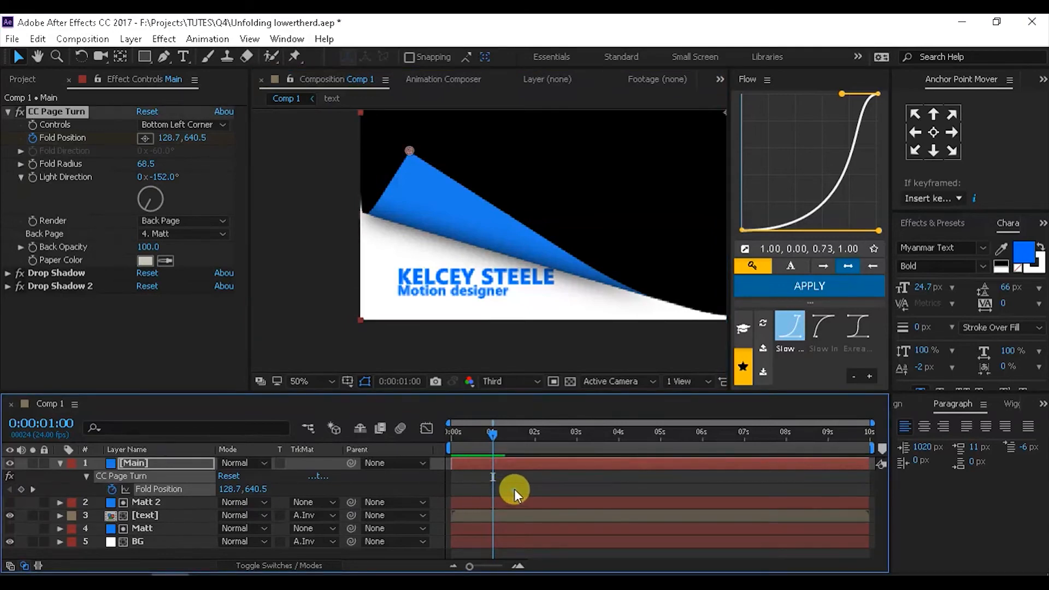
pyautogui.moveTo(415, 184); pyautogui.dragTo(376, 303)
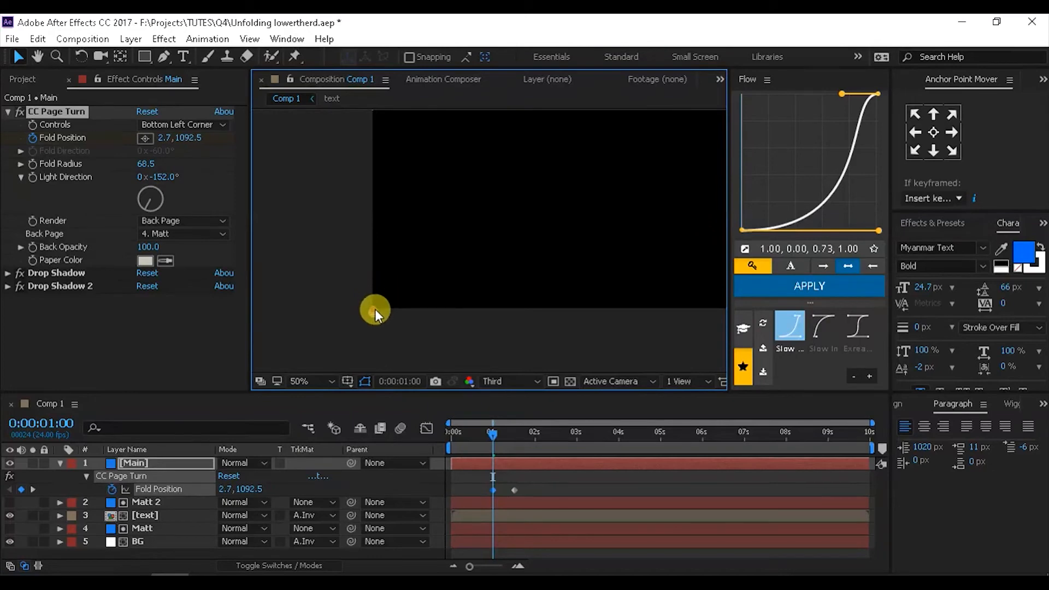
pyautogui.moveTo(492, 431); pyautogui.dragTo(516, 447)
pyautogui.moveTo(535, 482); pyautogui.dragTo(461, 507)
pyautogui.moveTo(556, 484); pyautogui.dragTo(481, 503)
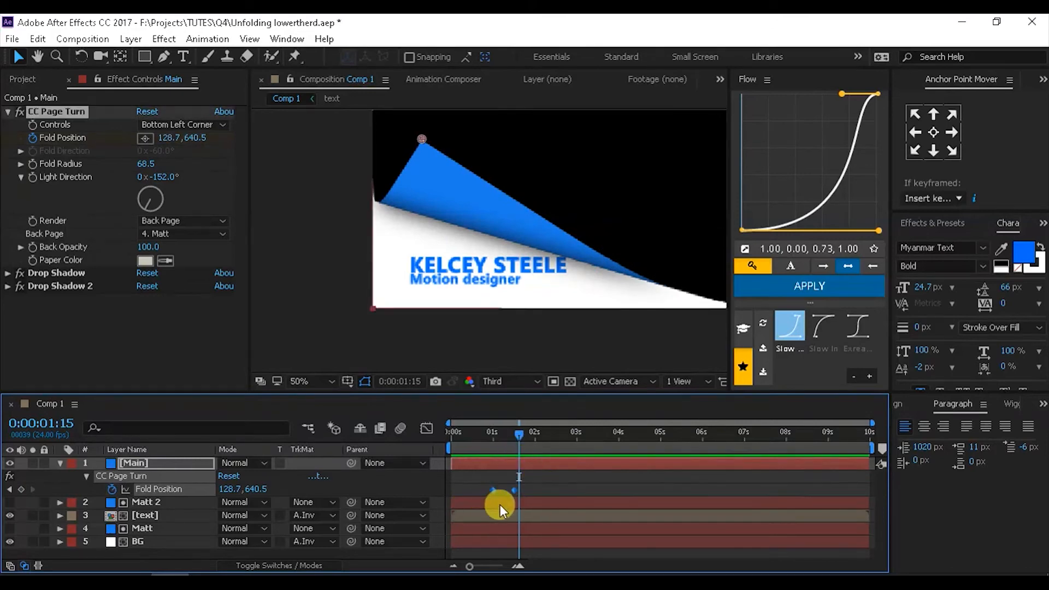
# - Apply Easy Ease to both Fold Position keyframes
pyautogui.rightClick(513, 496)
pyautogui.moveTo(549, 483)
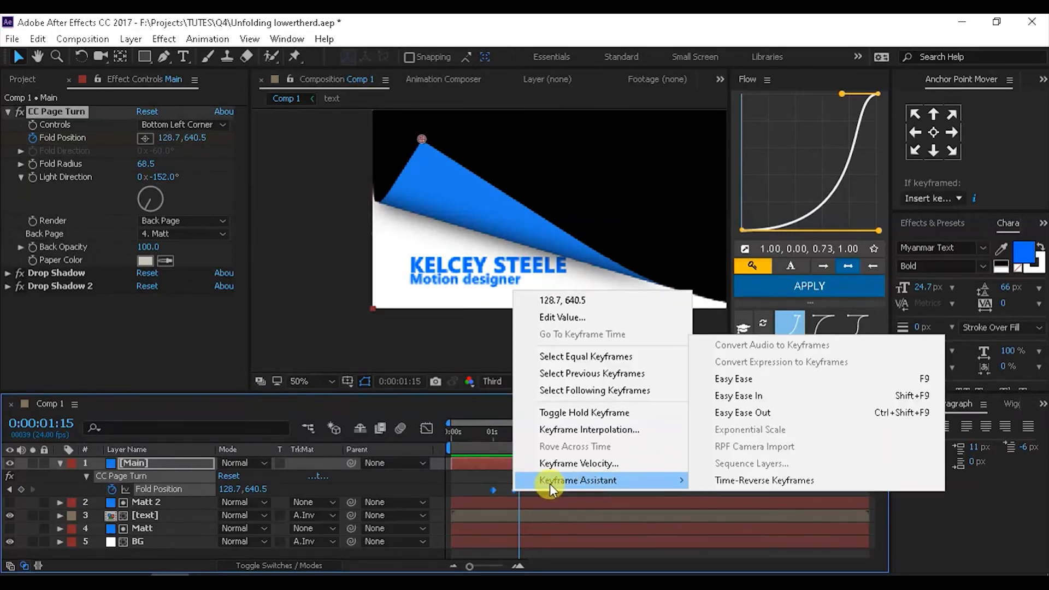
pyautogui.click(909, 381)
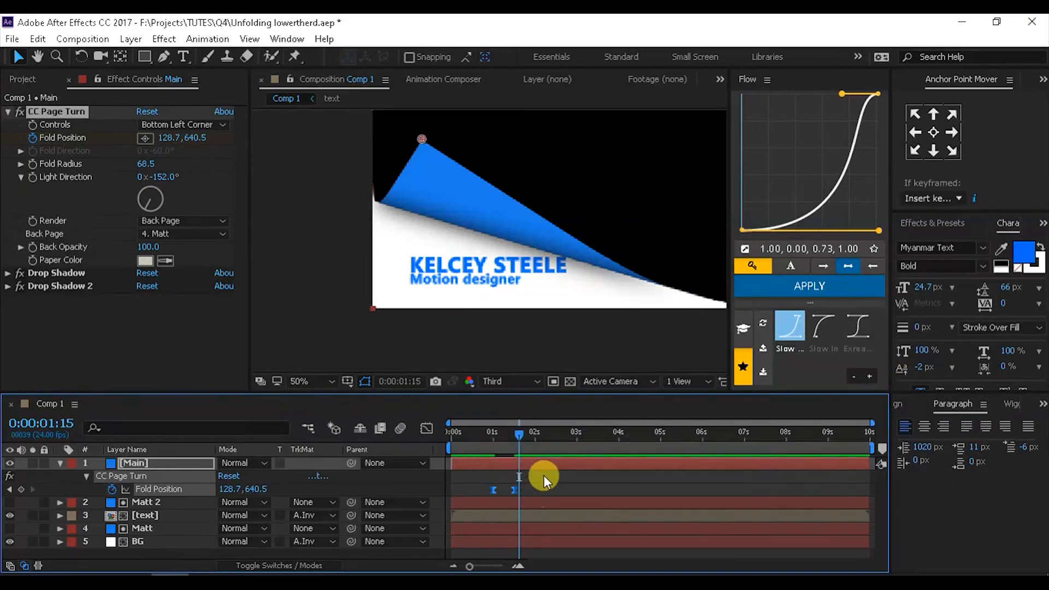
pyautogui.moveTo(591, 437); pyautogui.dragTo(614, 441)
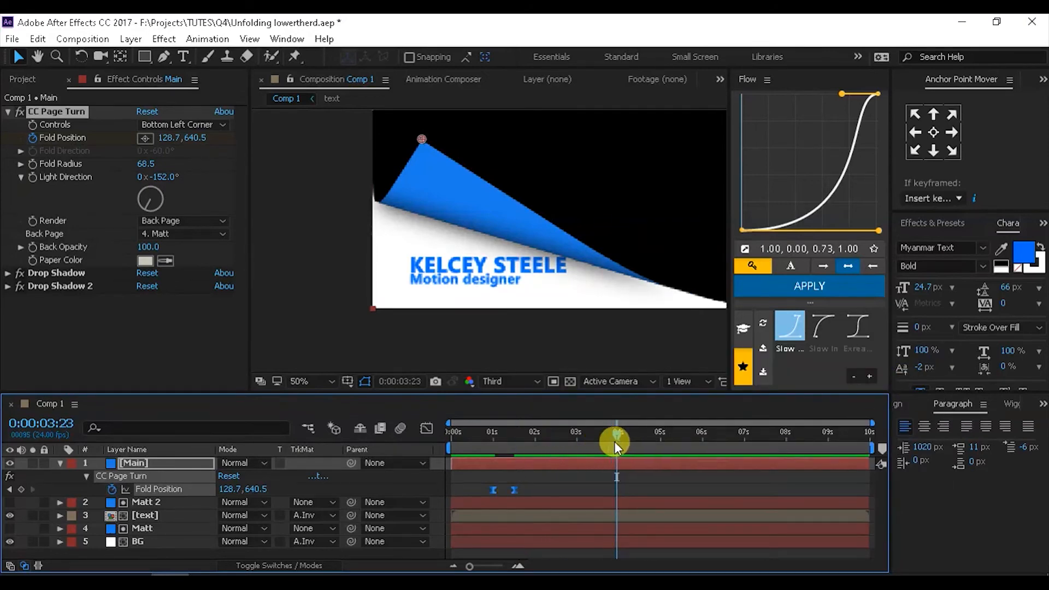
# - Add an open-page Fold Position keyframe at 3:23 and copy the starting folded keyframe
pyautogui.click(21, 489)
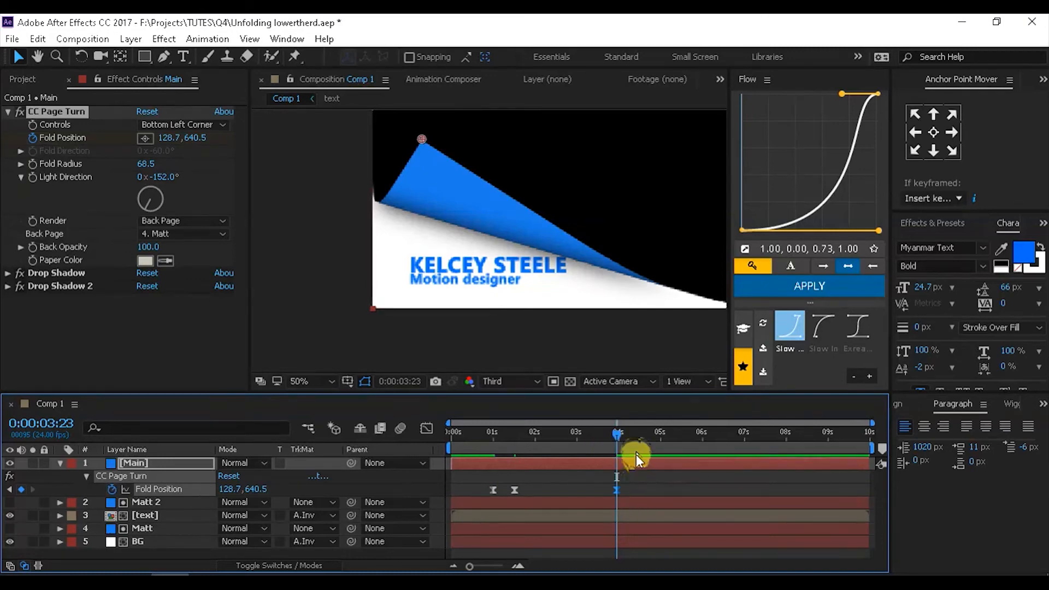
pyautogui.moveTo(620, 431); pyautogui.dragTo(645, 434)
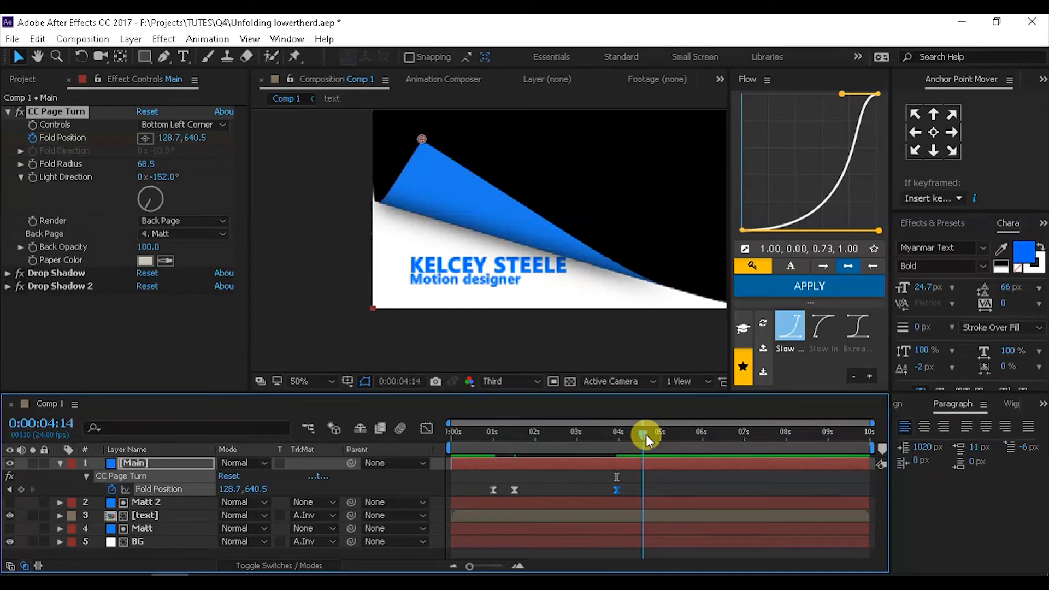
pyautogui.click(492, 490)
pyautogui.hotkey('ctrl', 'c')
pyautogui.press('space')
# - End the work area near 5 seconds, preview, and shift the closing keyframes toward 4:00–4:15
pyautogui.moveTo(642, 433); pyautogui.dragTo(666, 435)
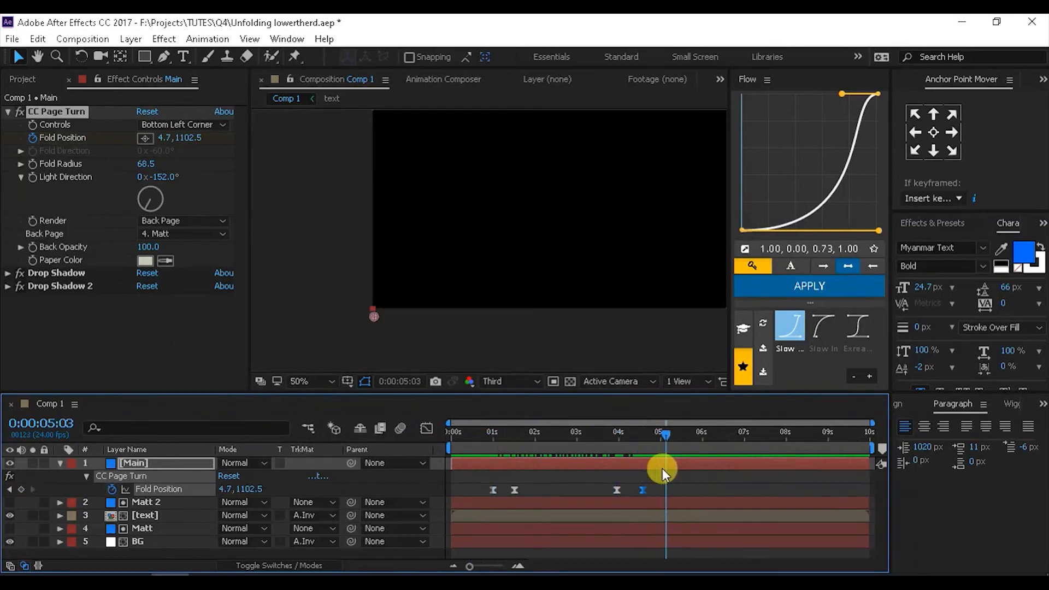
pyautogui.press('n')
pyautogui.press('space')
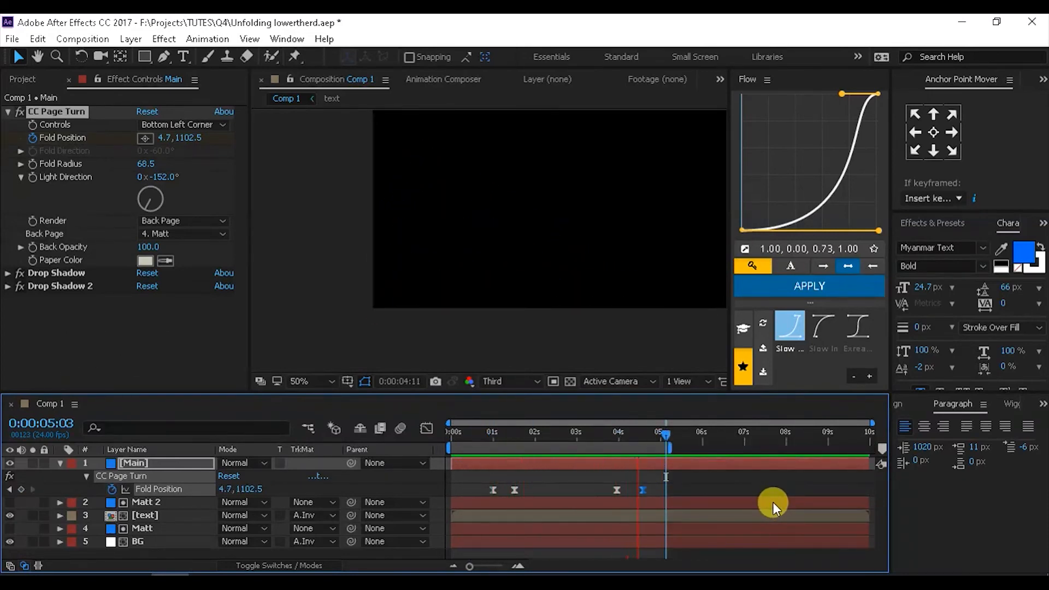
pyautogui.press('space')
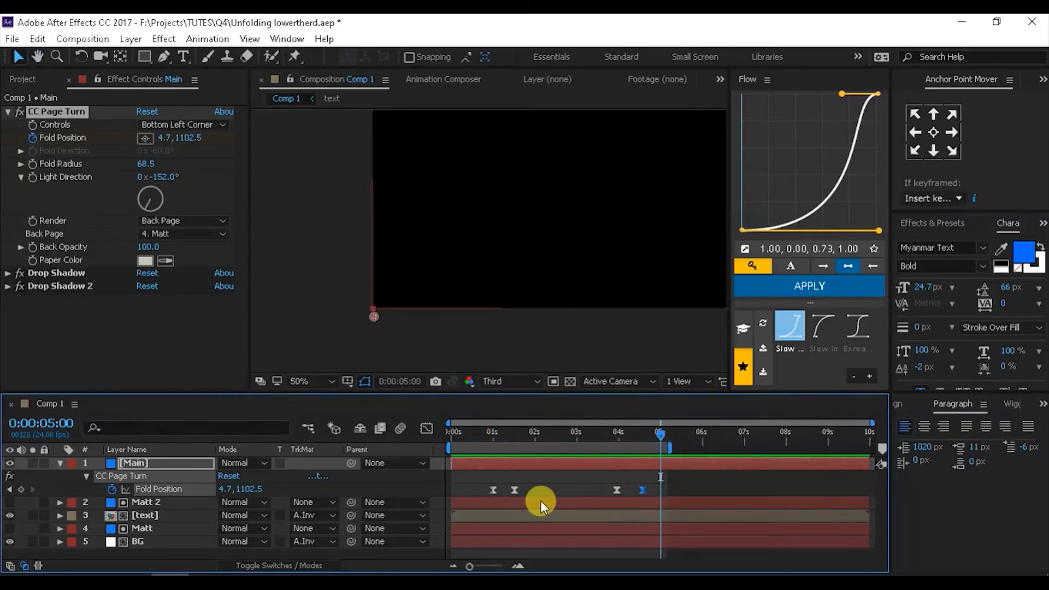
pyautogui.moveTo(513, 494); pyautogui.dragTo(687, 506)
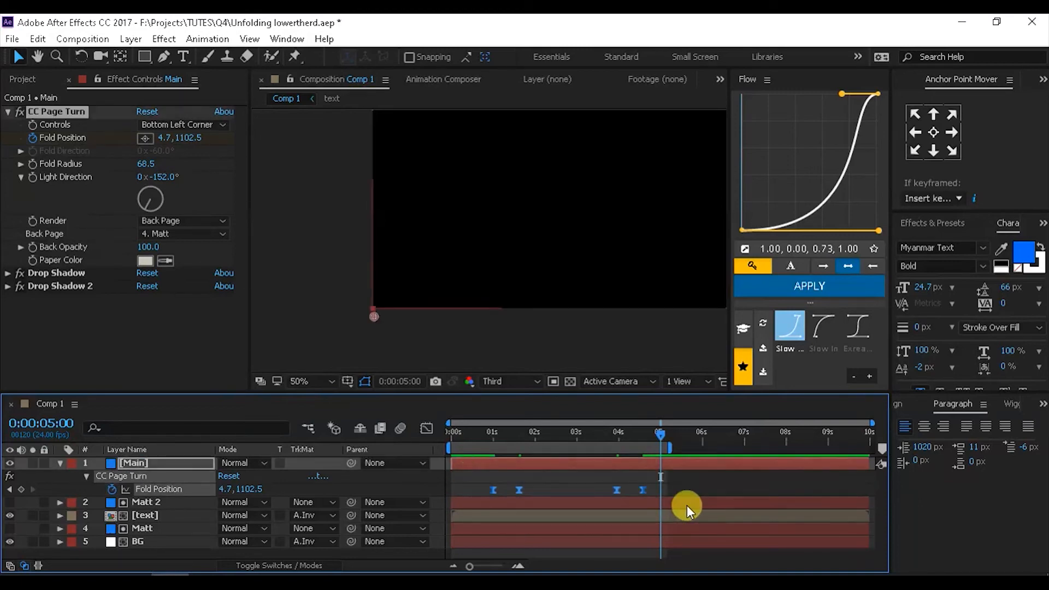
# - In the Graph Editor's speed graph, drag Fold Position influence handles outward for a sharper ease
pyautogui.click(426, 429)
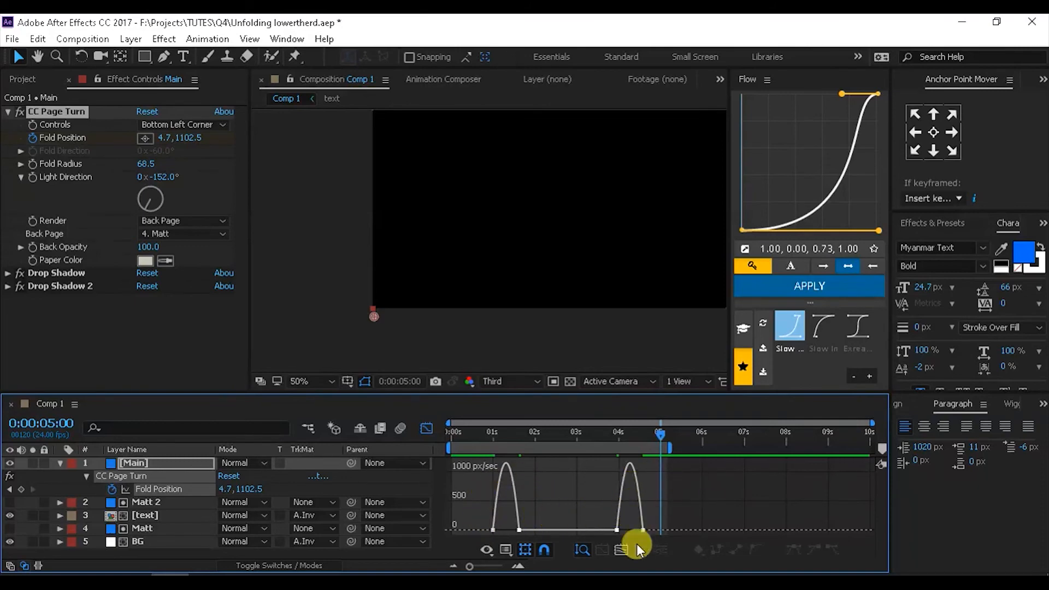
pyautogui.click(503, 547)
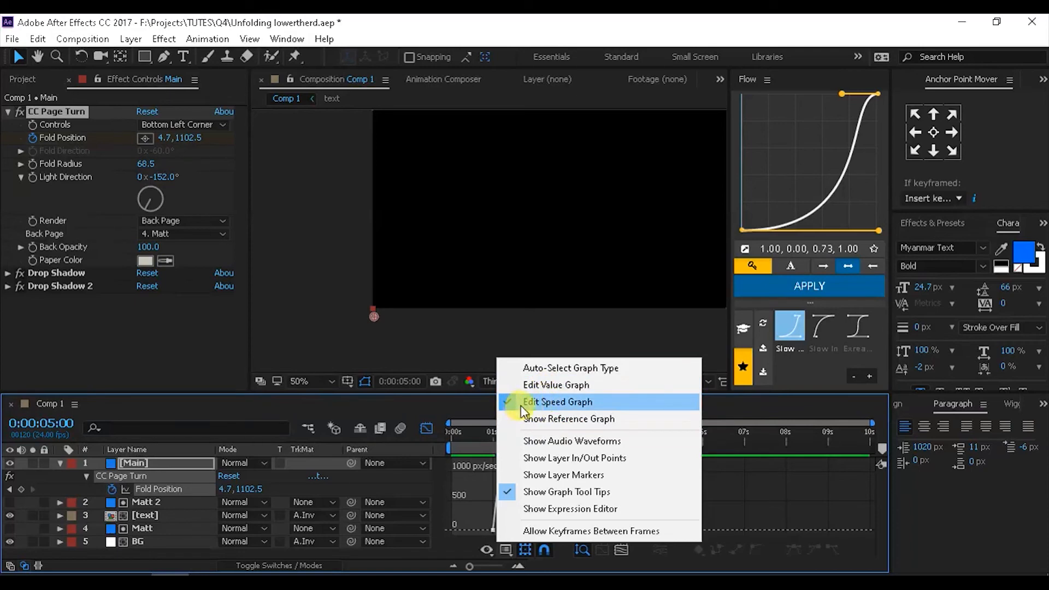
pyautogui.click(454, 559)
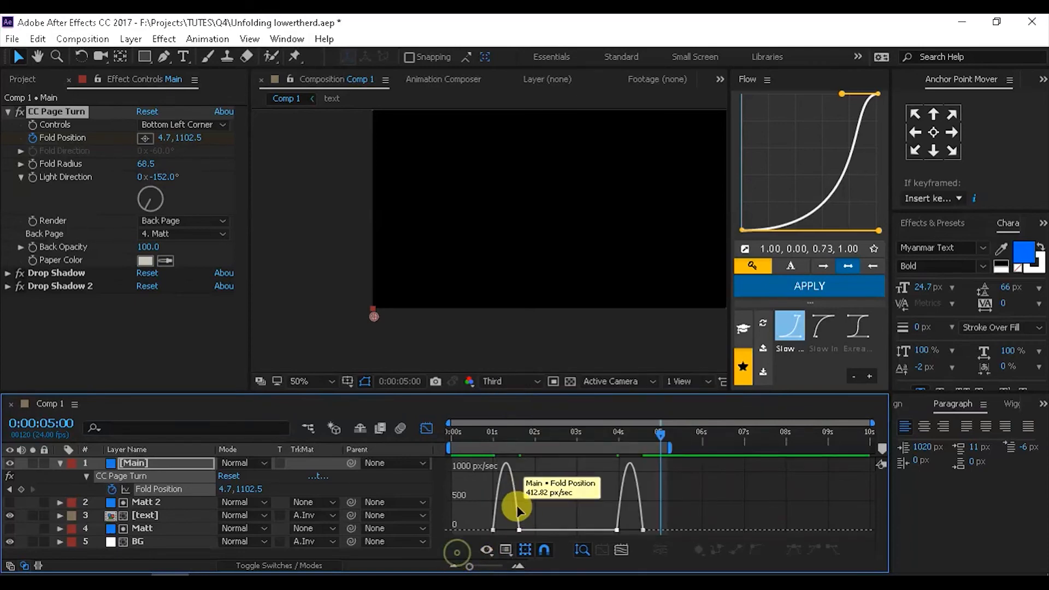
pyautogui.moveTo(521, 526); pyautogui.dragTo(495, 530)
pyautogui.moveTo(606, 516); pyautogui.dragTo(637, 530)
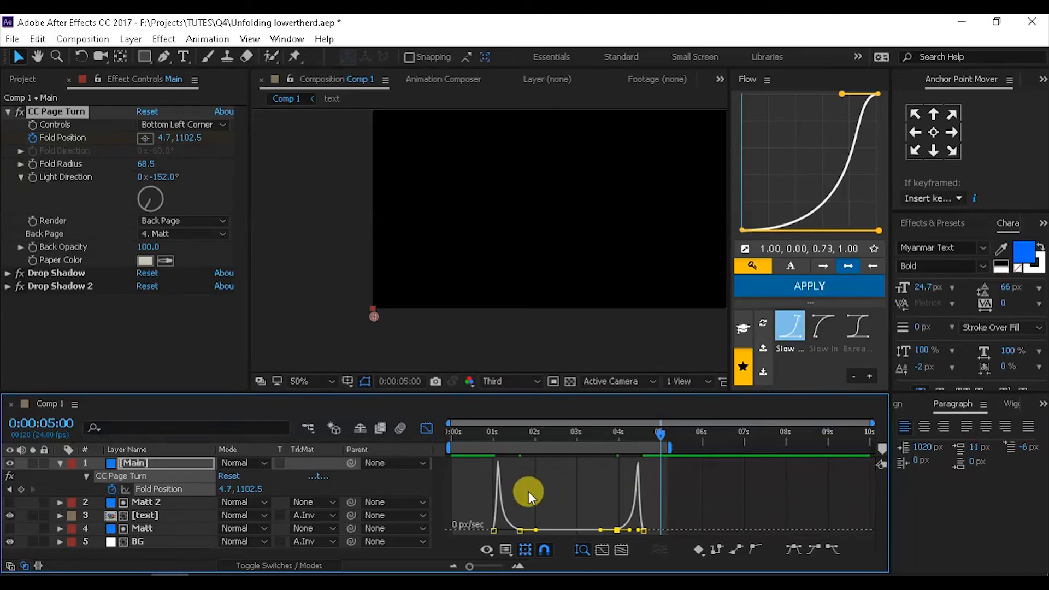
# - Return to layer view, preview the re-eased animation, and collapse all layer properties
pyautogui.click(425, 434)
pyautogui.press('space')
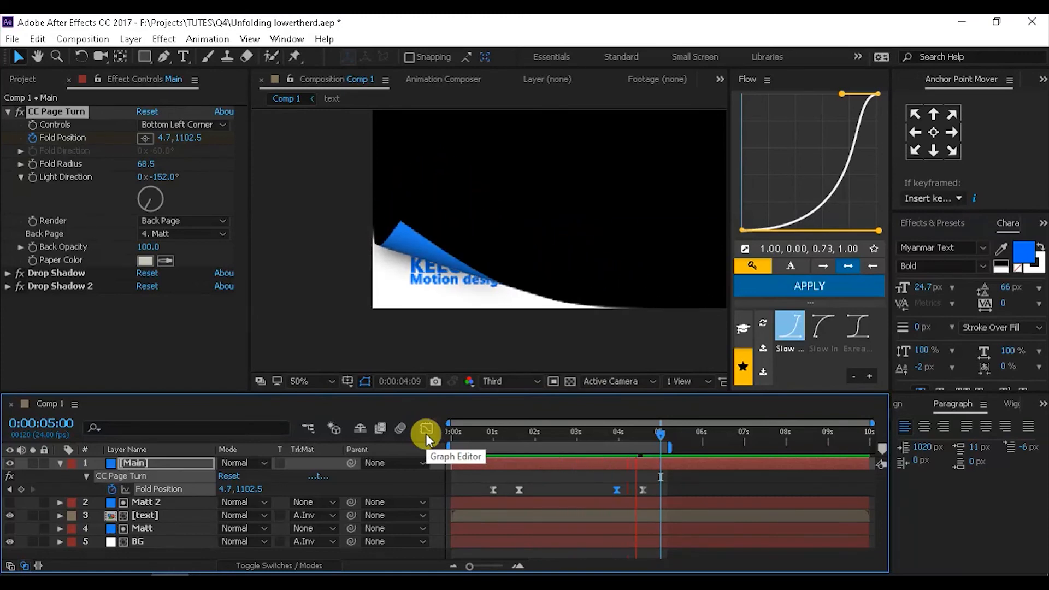
pyautogui.press('space')
pyautogui.hotkey('shift', '/')
pyautogui.hotkey('ctrl', 'a')
pyautogui.press('u')
pyautogui.click(116, 538)
# - Save, import Footage.mp4, and place it at the bottom of Comp 1 beneath the lower-third
pyautogui.hotkey('ctrl', 's')
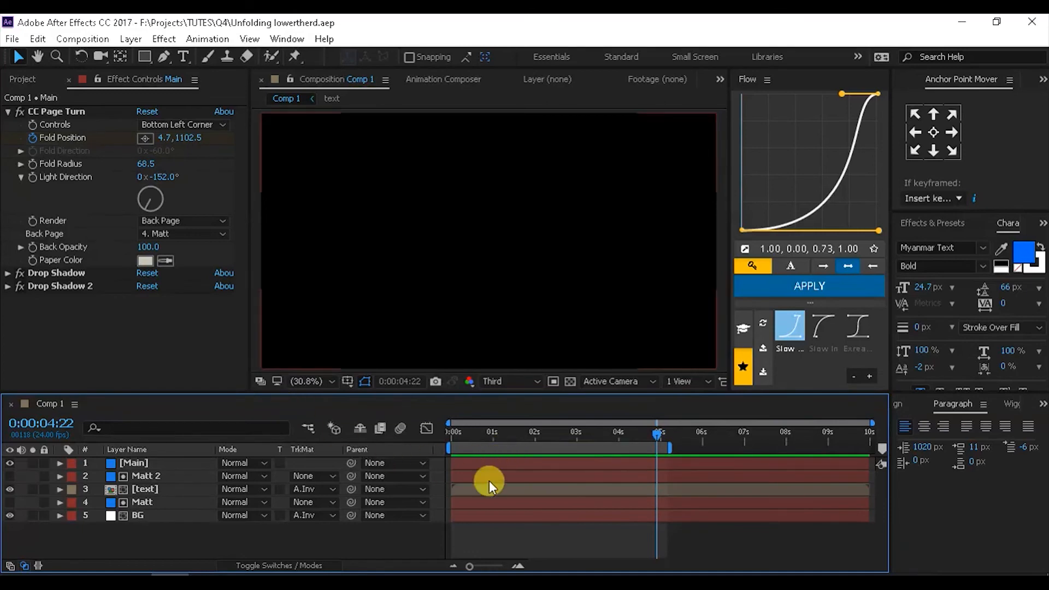
pyautogui.click(24, 80)
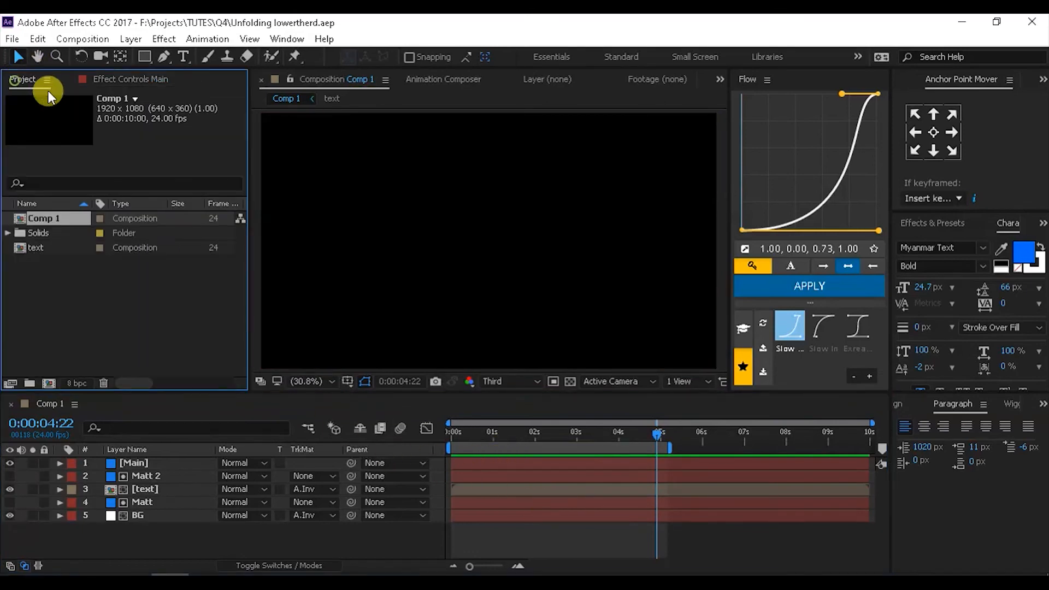
pyautogui.doubleClick(65, 292)
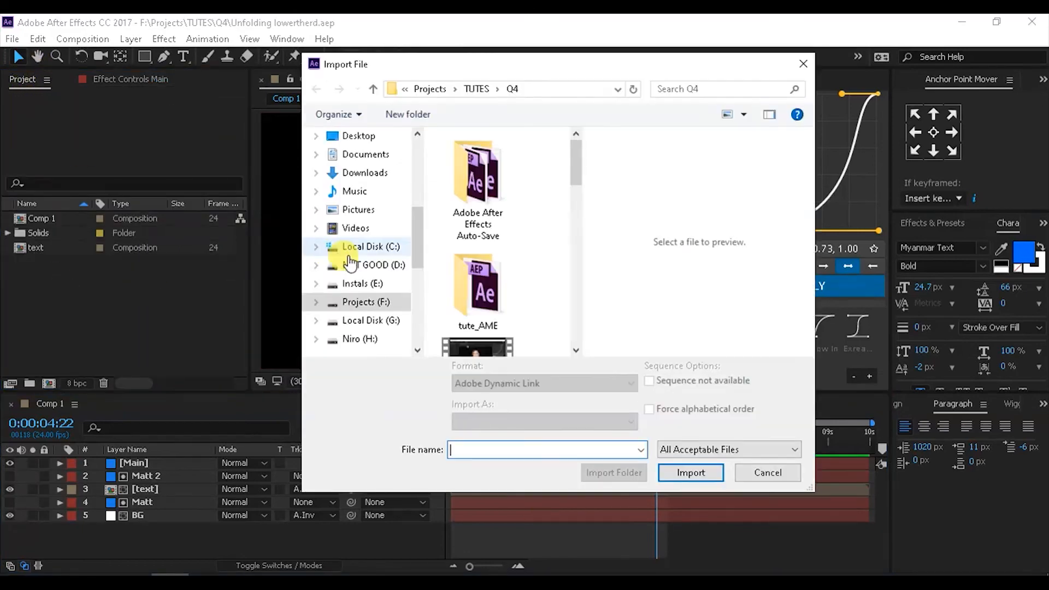
pyautogui.scroll(-3, 497, 241)
pyautogui.click(480, 222)
pyautogui.click(690, 473)
pyautogui.moveTo(55, 233); pyautogui.dragTo(114, 522)
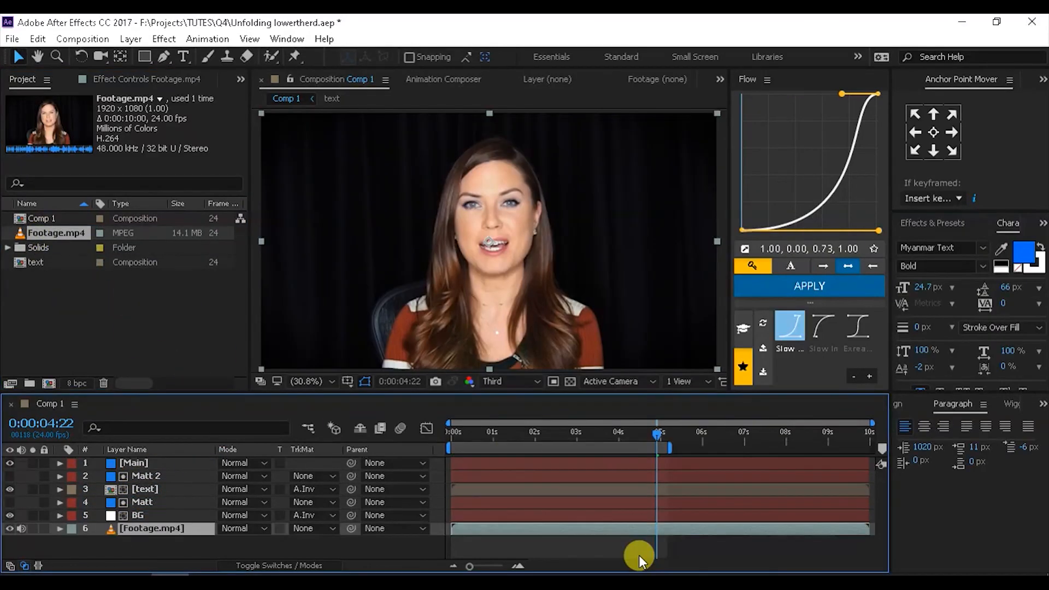
pyautogui.press('space')
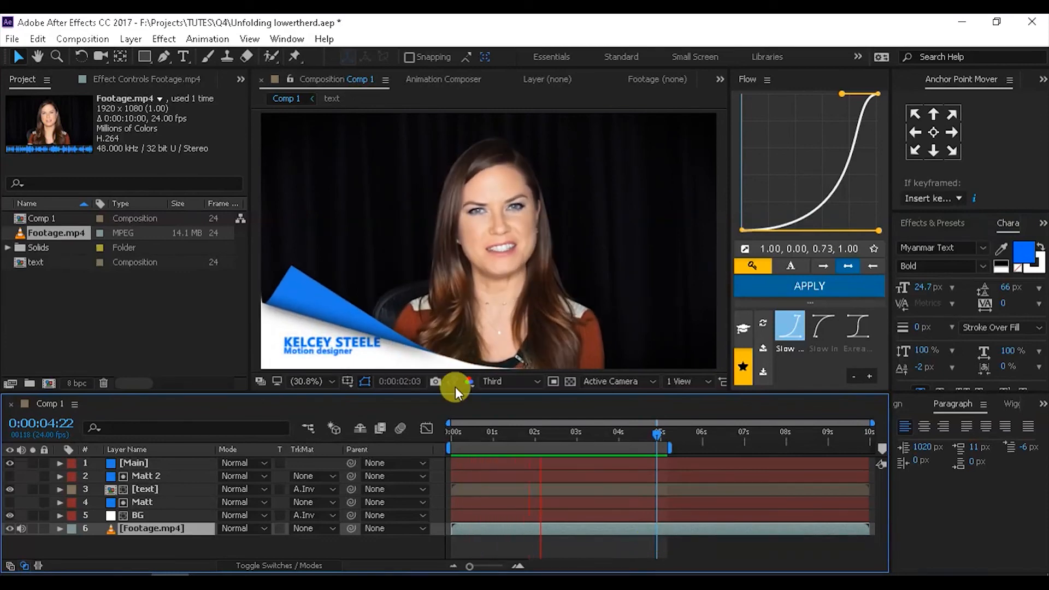
# - At 2:20, change Main's CC Page Turn Back Page from Matt to None
pyautogui.click(569, 436)
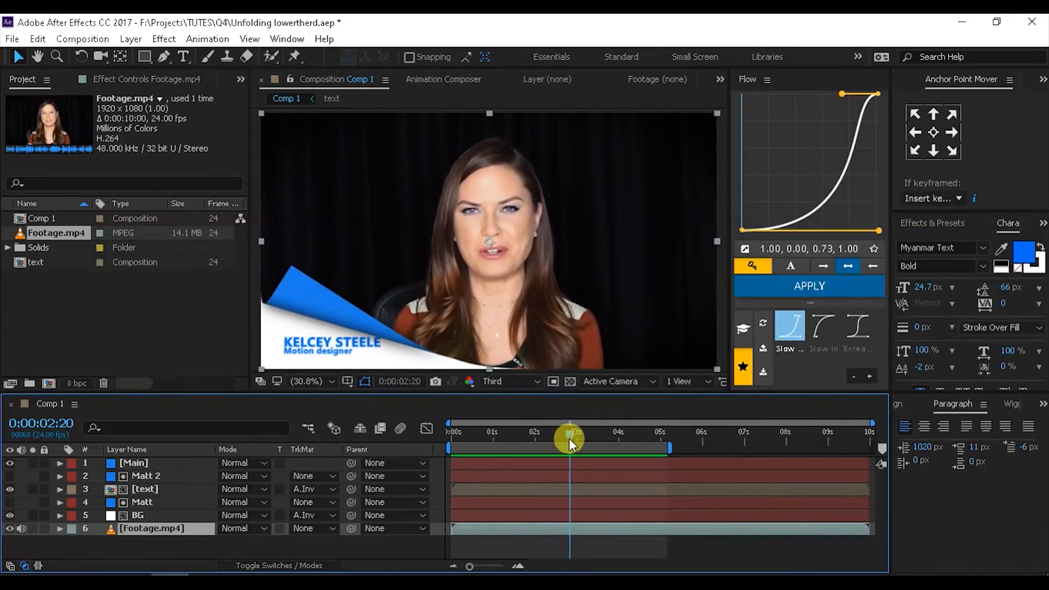
pyautogui.click(131, 464)
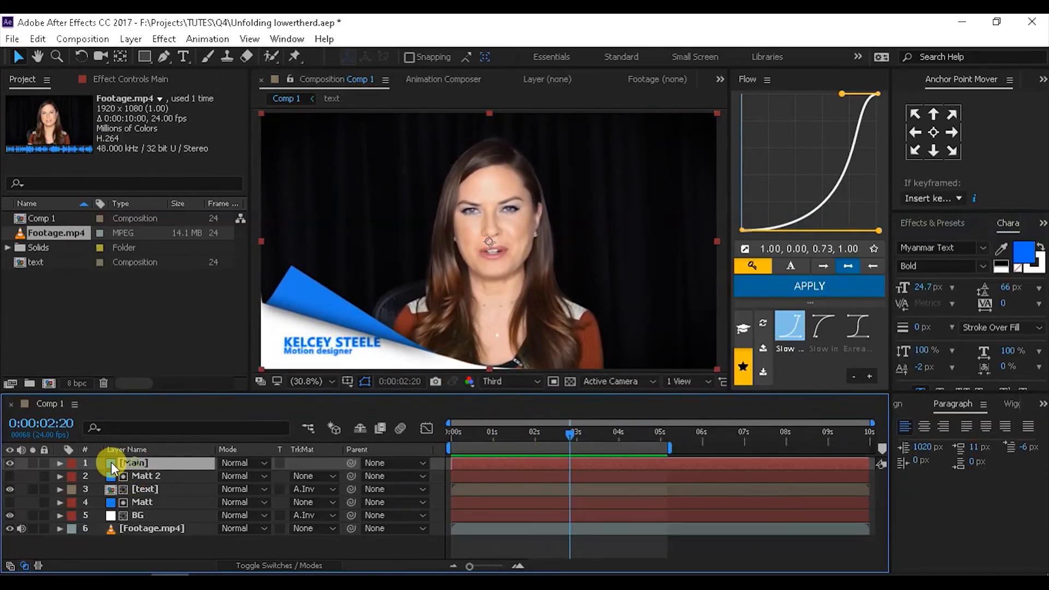
pyautogui.click(125, 80)
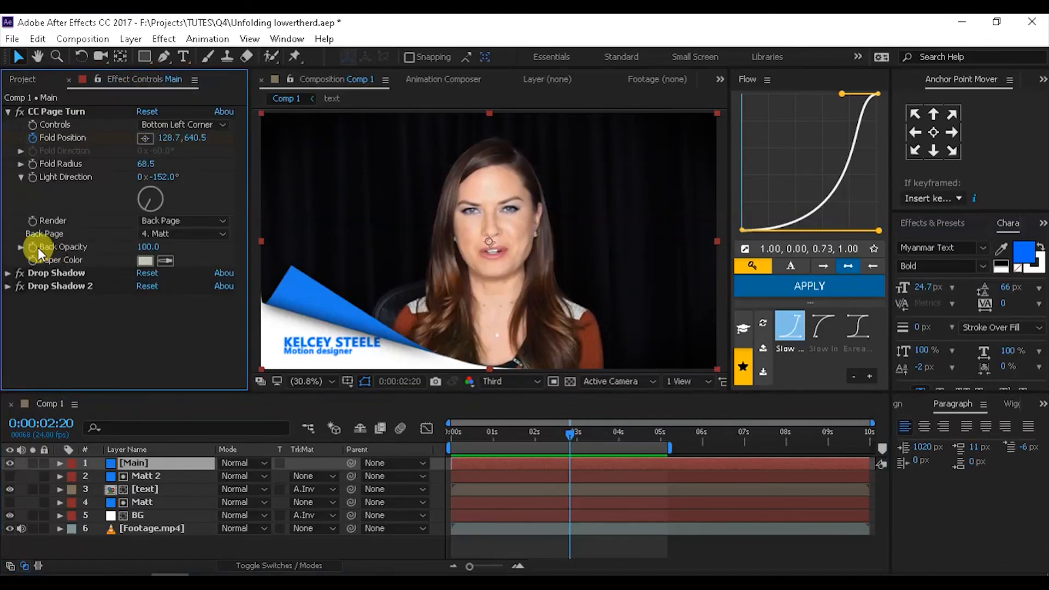
pyautogui.click(171, 235)
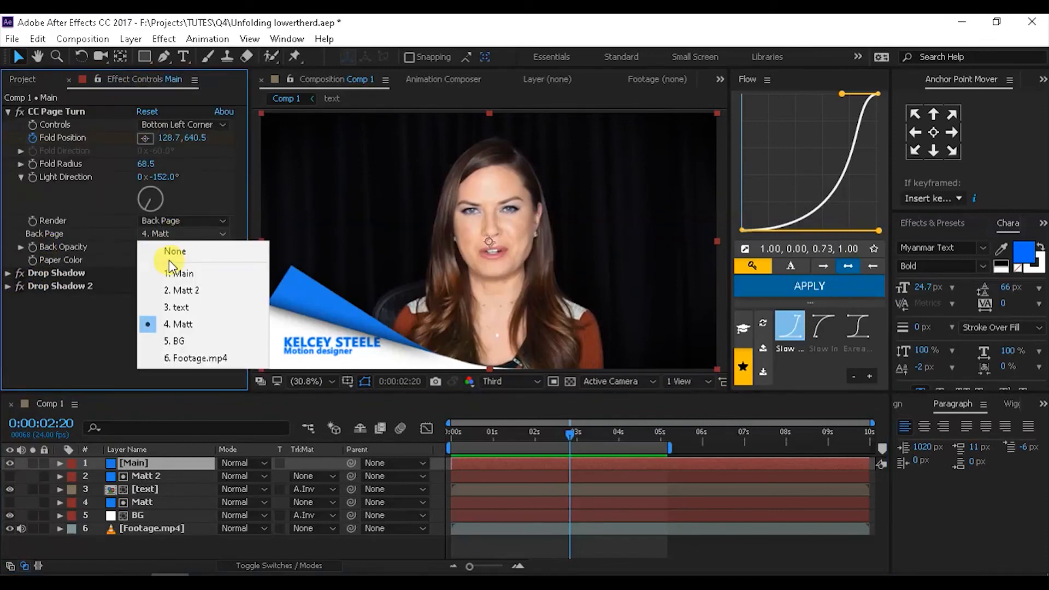
pyautogui.click(171, 250)
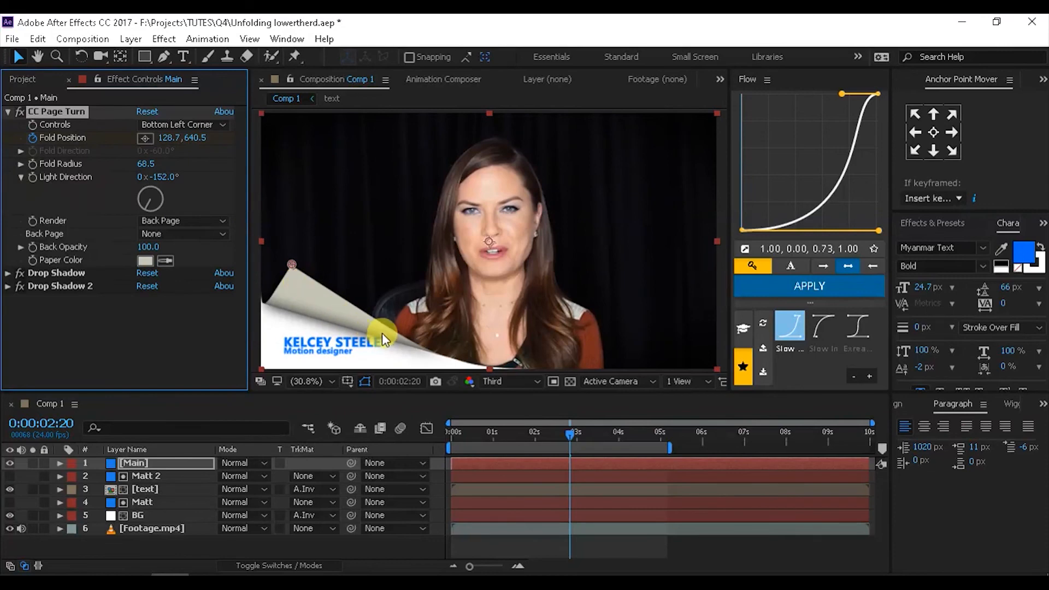
# - Set the CC Page Turn Paper Color to yellow F9F950 and preview over the footage
pyautogui.click(145, 261)
pyautogui.moveTo(670, 246); pyautogui.dragTo(647, 231)
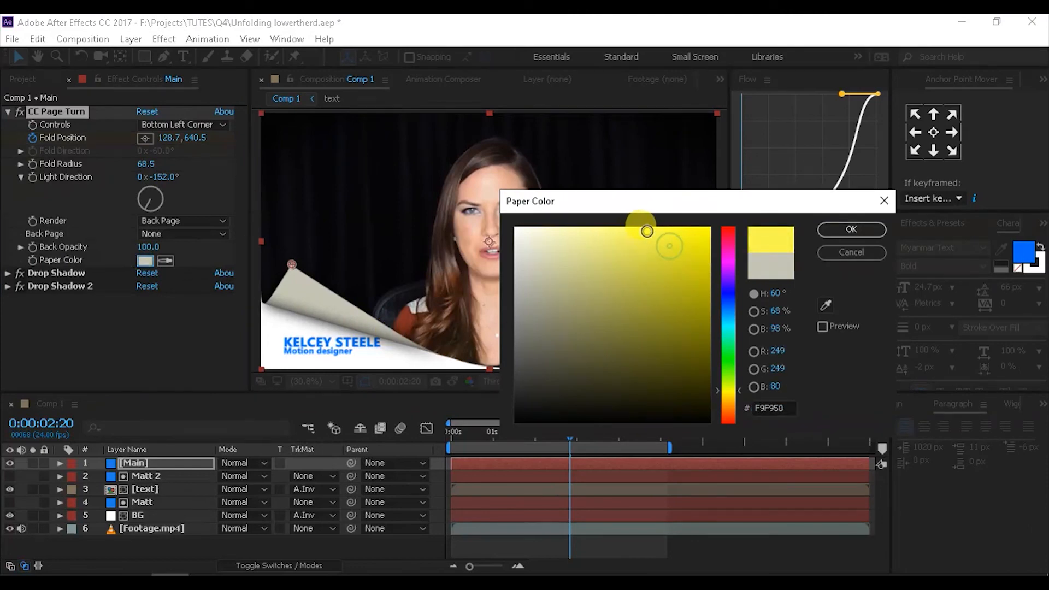
pyautogui.click(846, 229)
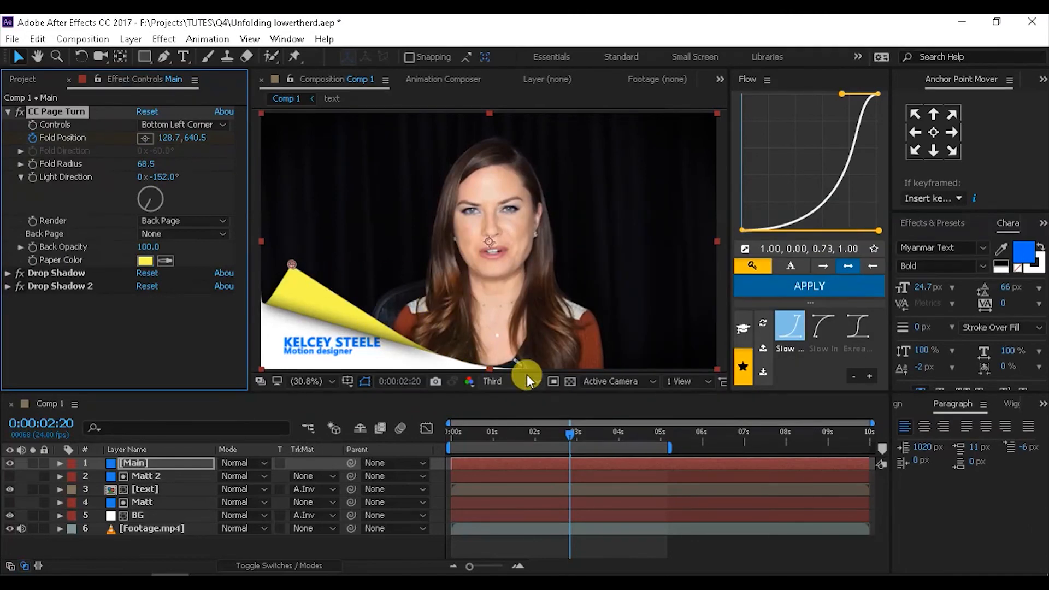
pyautogui.hotkey('ctrl', 'Down')
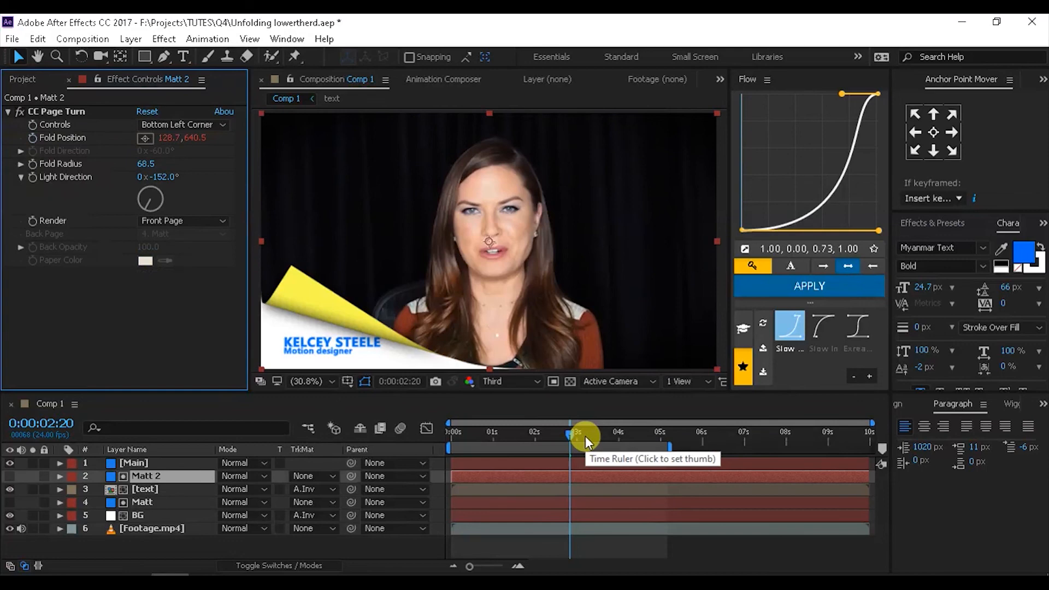
pyautogui.press('space')
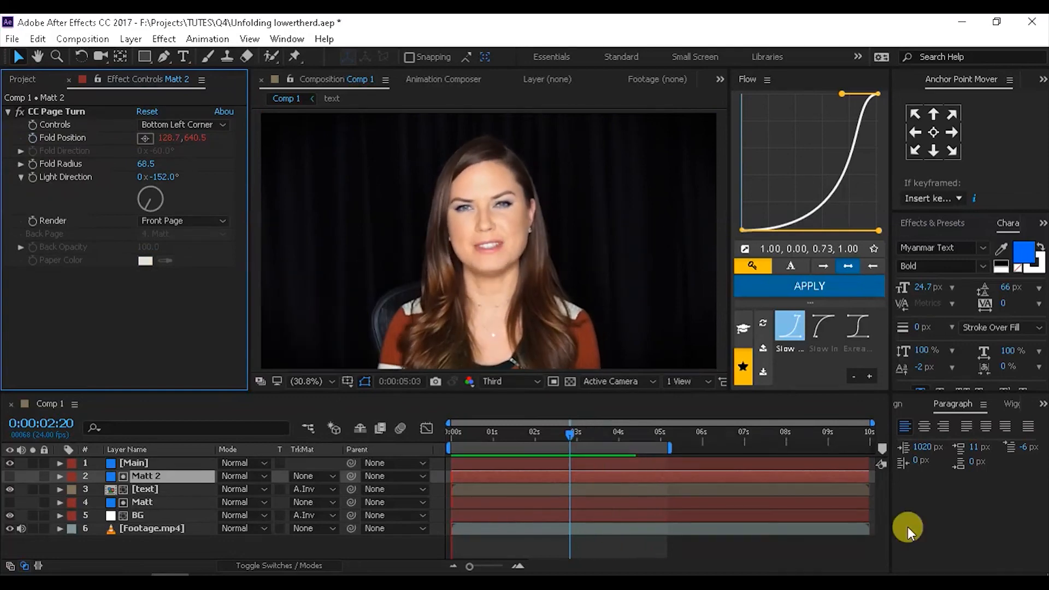